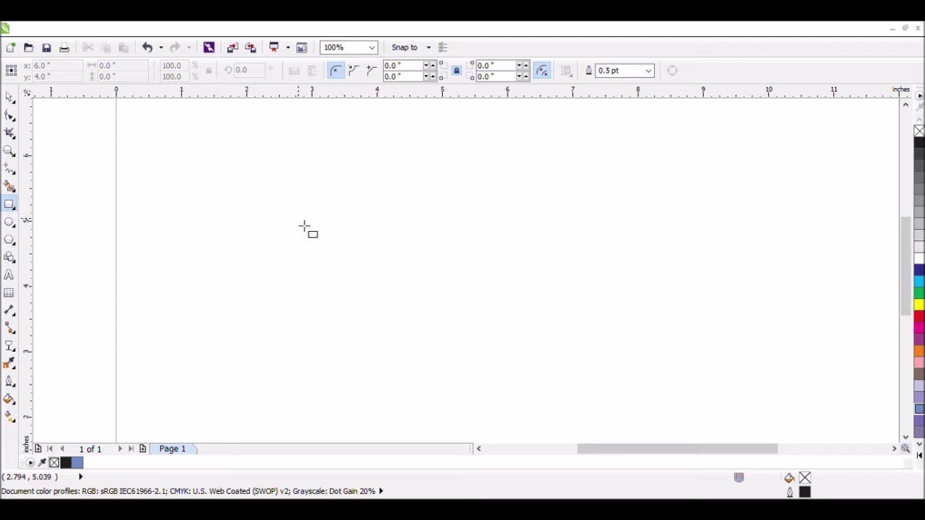
Step: Draw a rectangle for the card and set its size to 3 inches wide by 2 inches high
mouse_move(294, 219)
mouse_down()
mouse_move(463, 339)
mouse_move(473, 328)
mouse_up()
drag(135, 69, 92, 65)
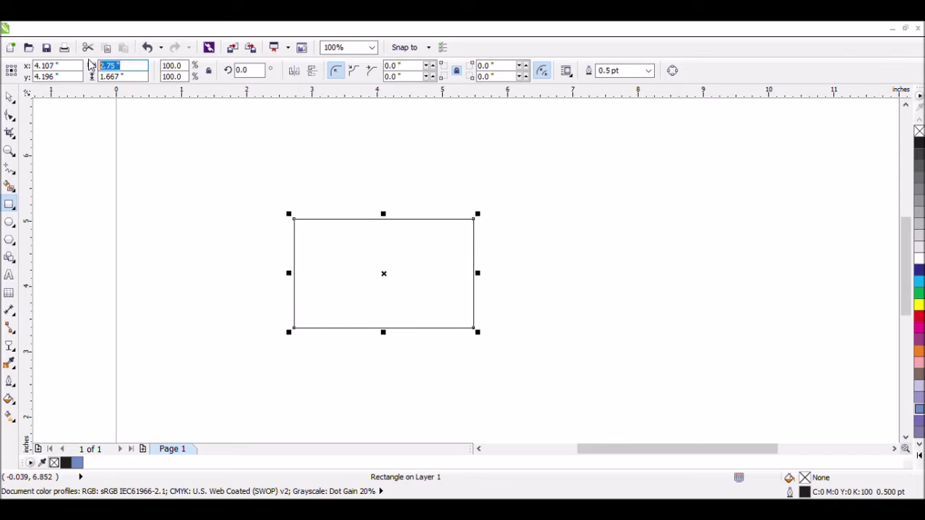
text(3)
key(Tab)
text(2)
key(Return)
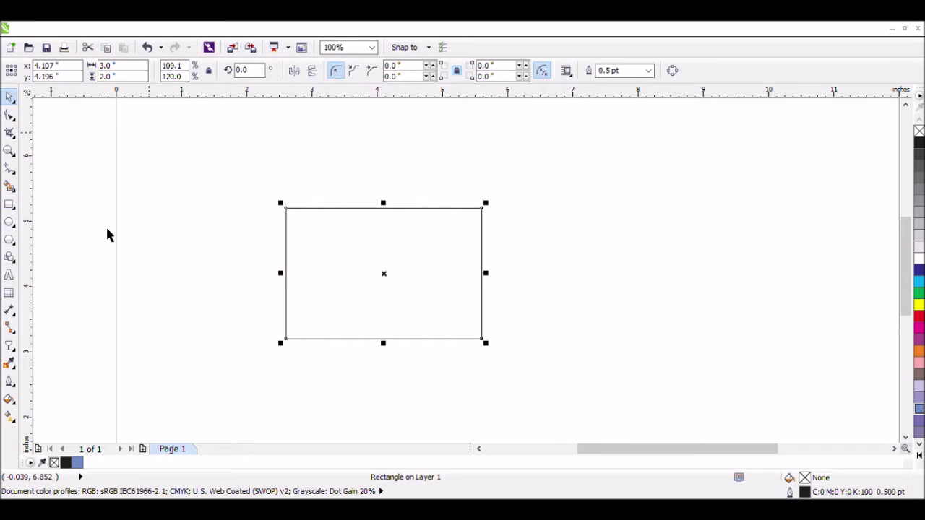
Step: Make a smaller proportional copy of the card rectangle about its centre, about 1.23 by 0.82 inches
click(453, 313)
click(490, 345)
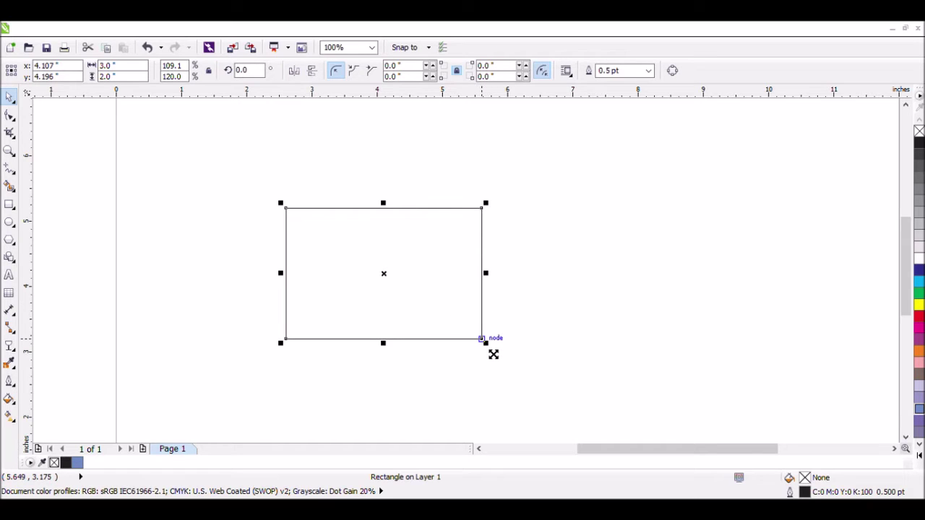
drag(494, 354, 429, 329)
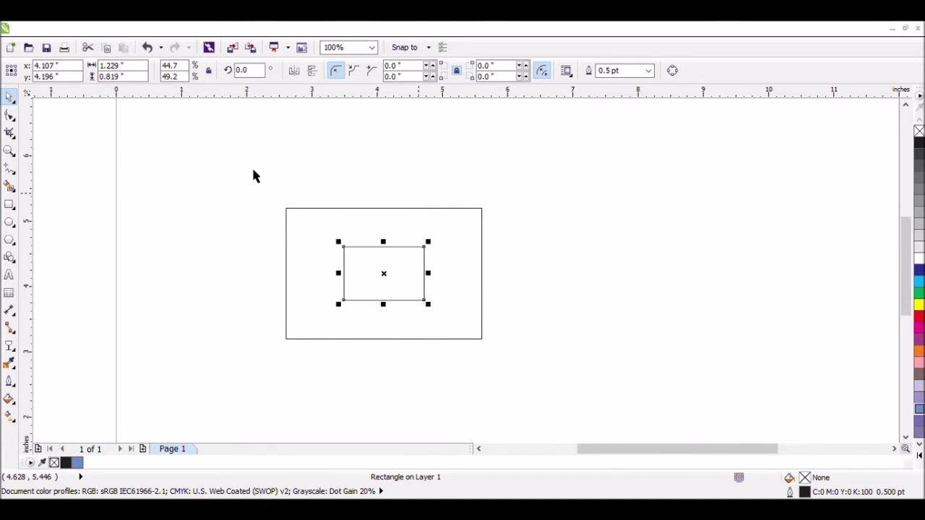
Step: Convert the inner rectangle to curves and delete its lower-right node to form a triangle
click(10, 150)
drag(234, 200, 521, 349)
click(10, 96)
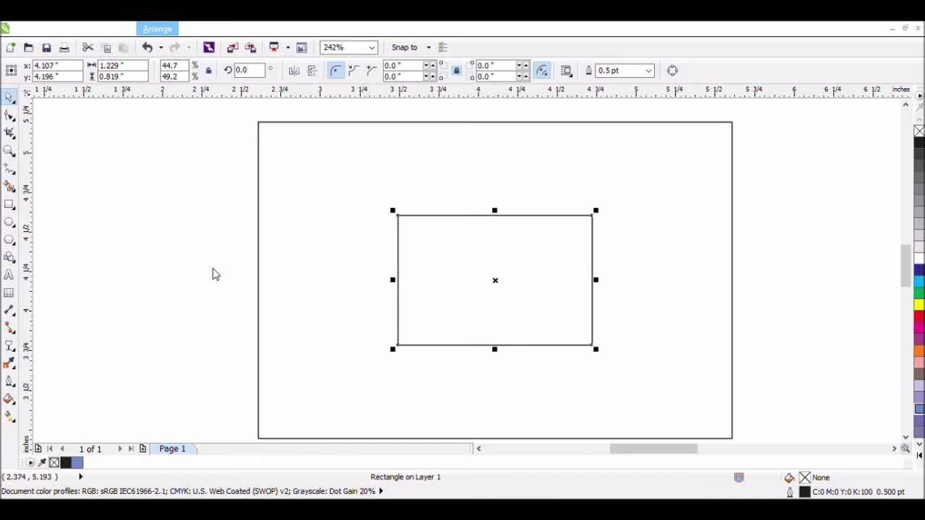
key(ctrl+q)
click(10, 115)
double_click(591, 345)
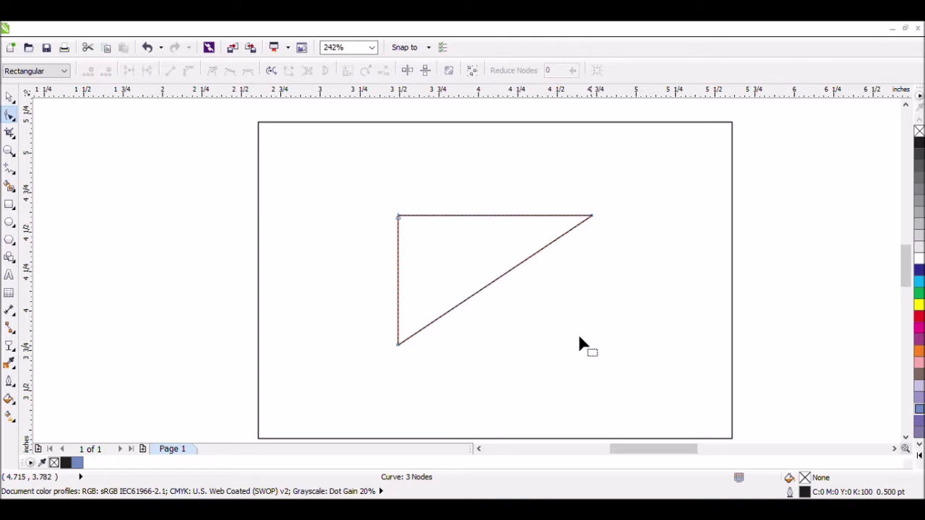
Step: Move the triangle into the card's upper-left corner so its edges meet the card outline
click(9, 97)
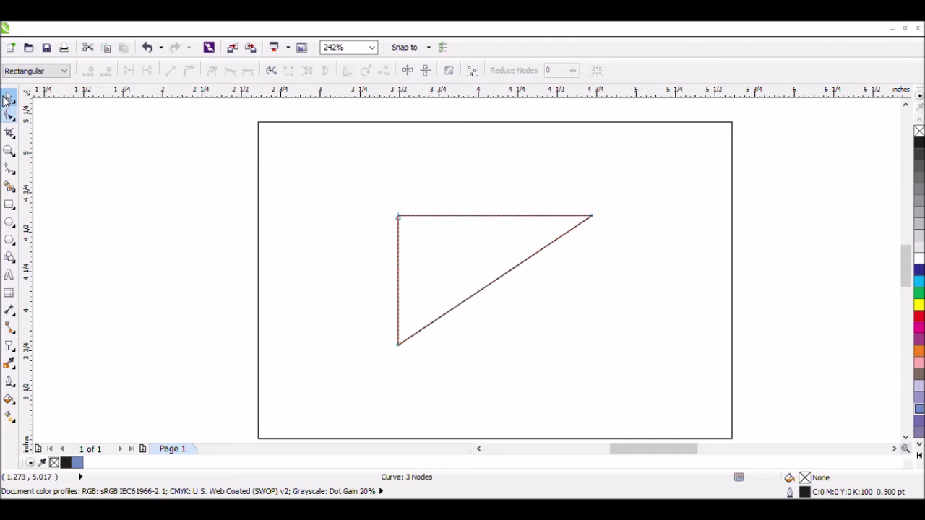
click(190, 162)
drag(464, 263, 346, 180)
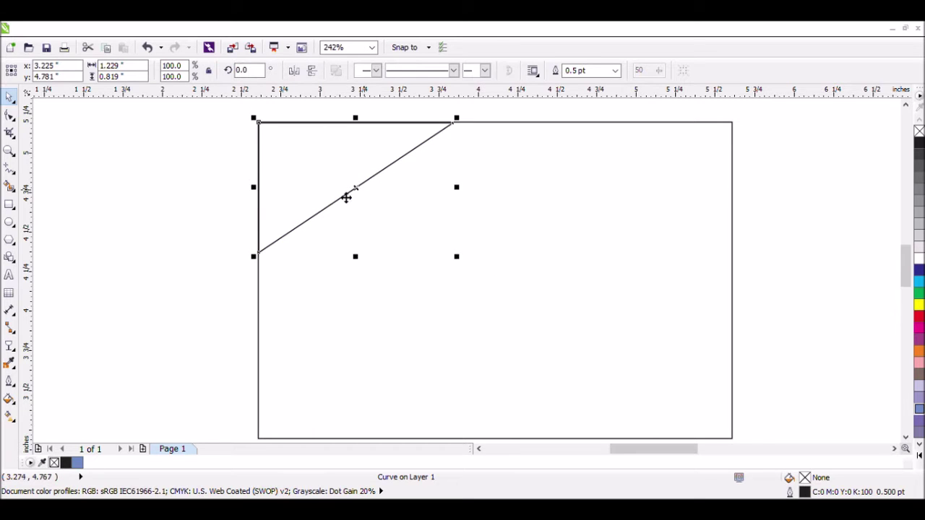
Step: Make a smaller proportional copy of the triangle, about 0.81 by 0.54 inches, anchored at its upper-right tip
click(220, 192)
click(258, 252)
drag(254, 257, 320, 220)
key(F10)
key(space)
mouse_move(388, 172)
mouse_down()
mouse_move(405, 186)
mouse_move(396, 181)
mouse_up()
click(274, 190)
click(355, 187)
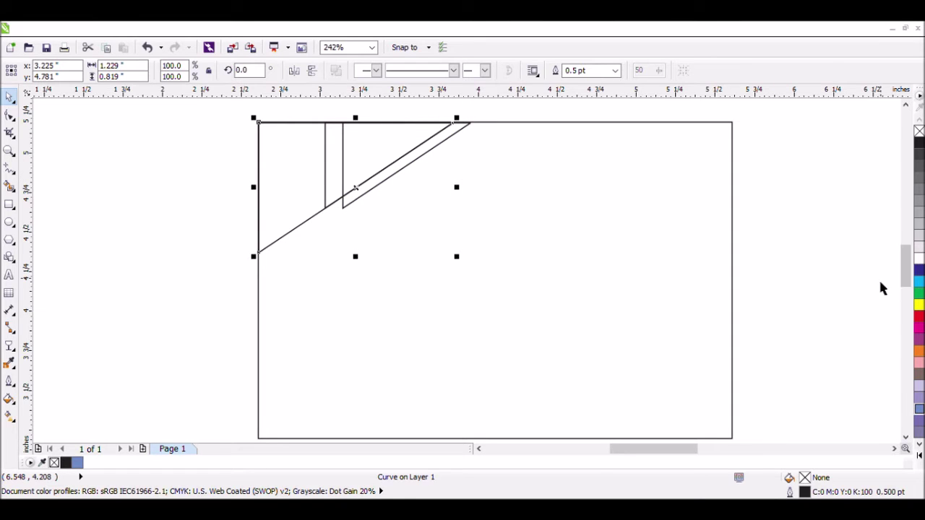
click(440, 190)
key(ctrl+z)
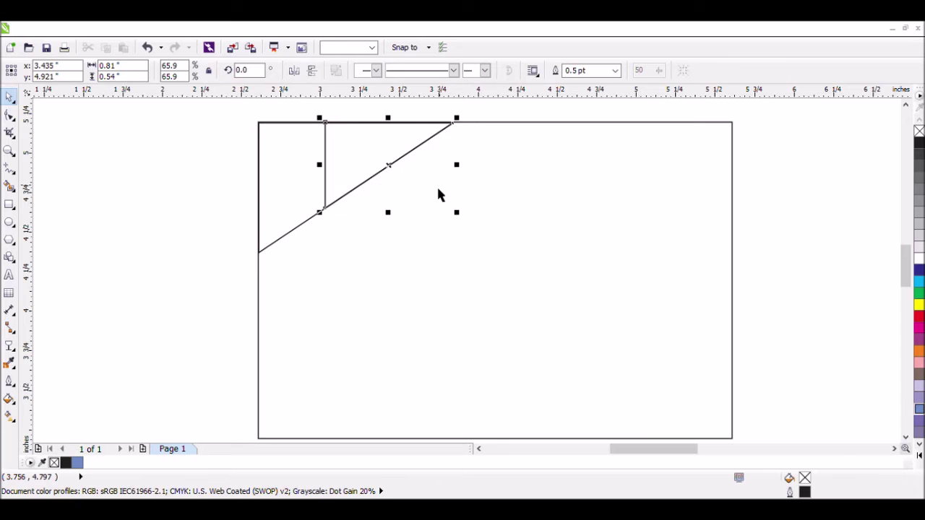
Step: Shift the smaller triangle slightly right along the card's upper edge so it sticks out past the large triangle's diagonal
click(399, 174)
drag(396, 170, 417, 175)
click(306, 192)
Step: Fill both the large and the small triangle with orange
click(355, 188)
click(919, 351)
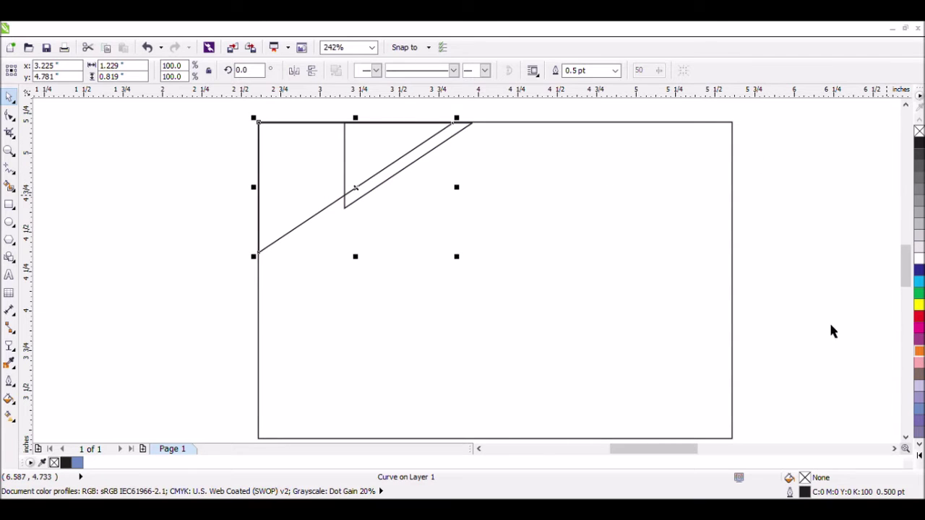
click(437, 189)
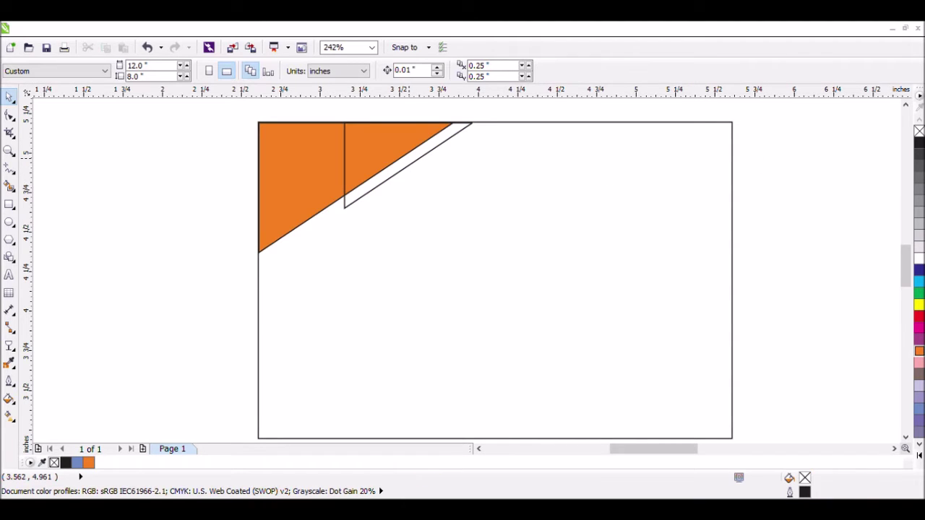
click(408, 166)
click(919, 354)
click(529, 193)
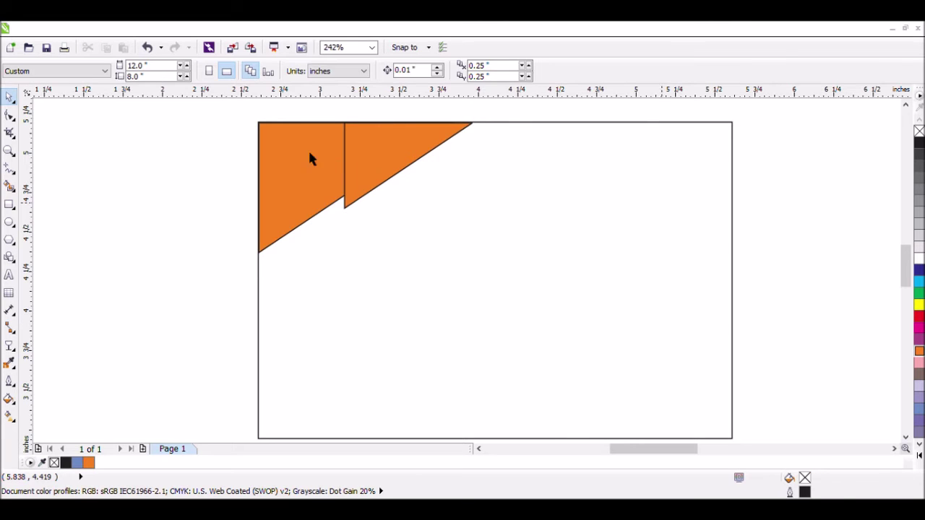
Step: Weld the two orange triangles into a single shape and remove its outline
drag(223, 107, 547, 283)
click(419, 71)
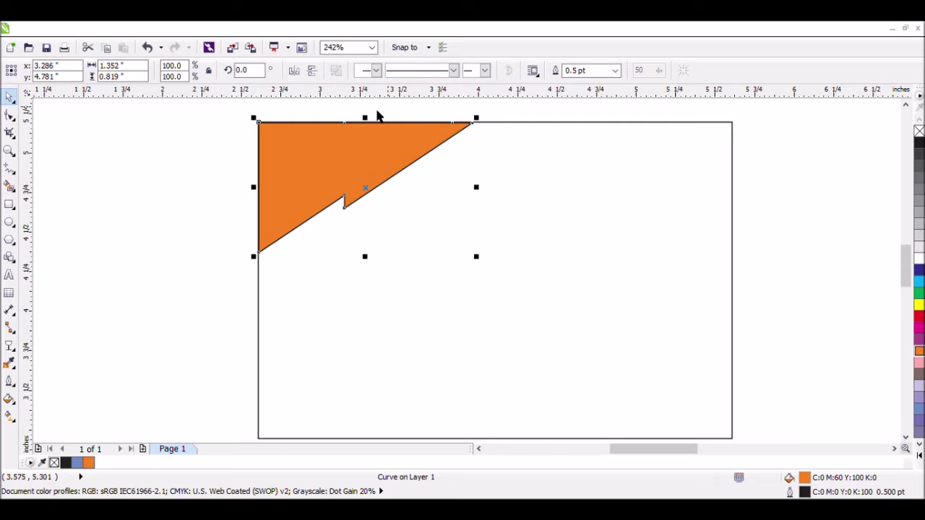
right_click(919, 133)
click(616, 216)
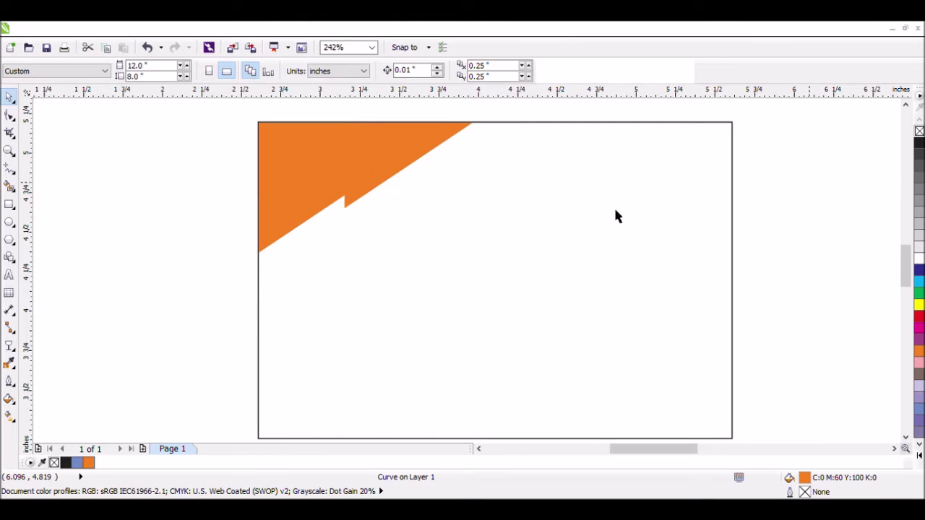
Step: Duplicate the orange corner shape, mirror the copy horizontally and vertically, and place it in the card's lower-right corner
drag(341, 184, 617, 376)
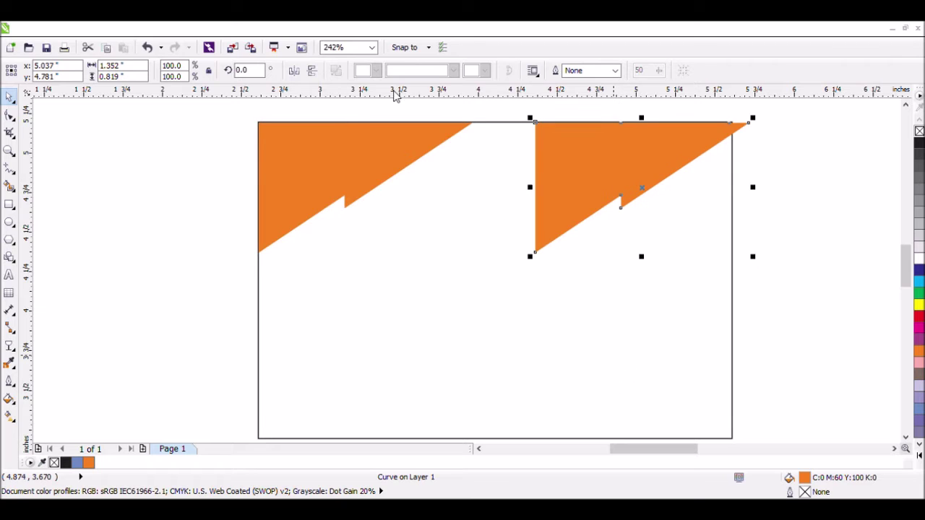
click(296, 71)
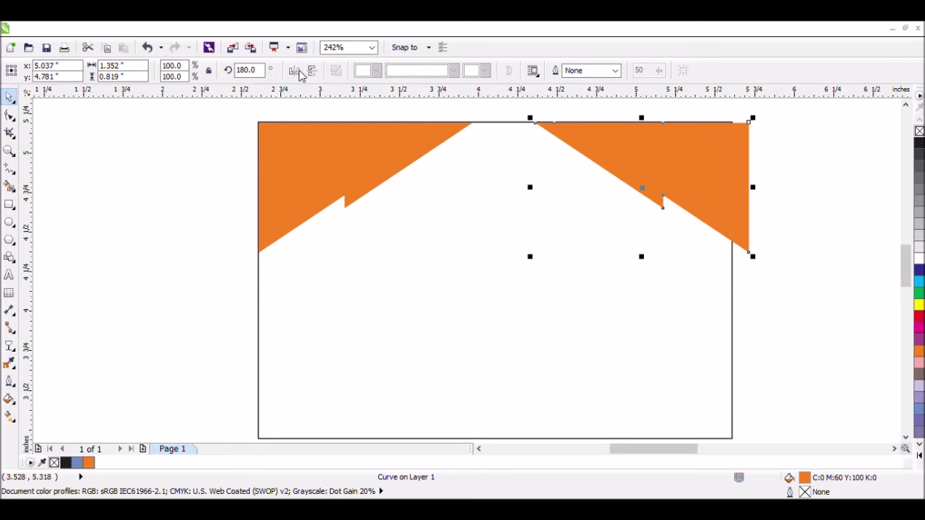
click(312, 70)
drag(724, 213, 709, 399)
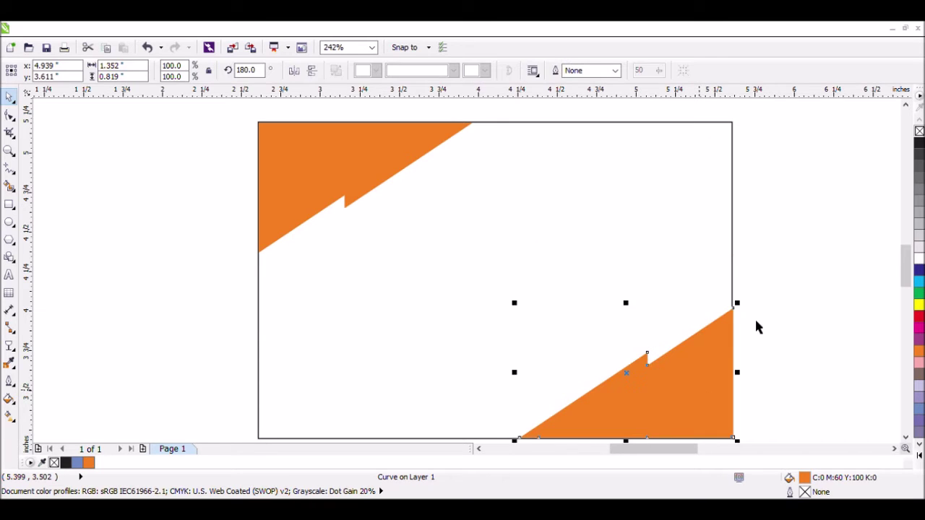
click(777, 318)
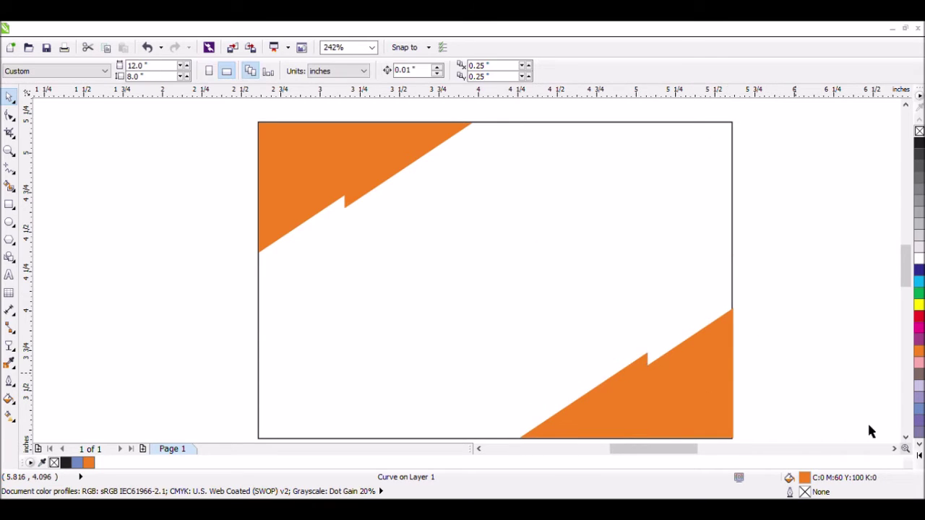
Step: Nudge the lower-right orange shape left until it is flush with the card's right edge
click(905, 438)
click(706, 390)
scroll(701, 389, up, 3)
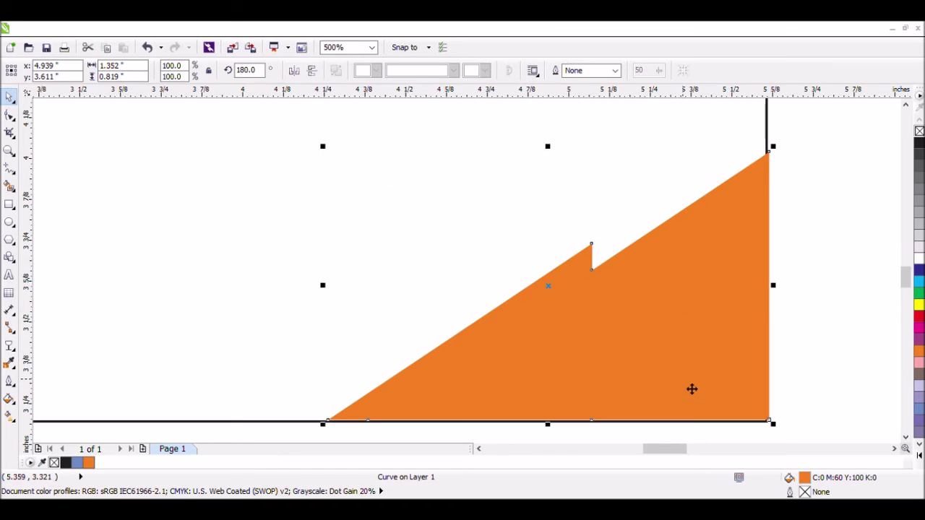
drag(665, 380, 662, 380)
click(793, 335)
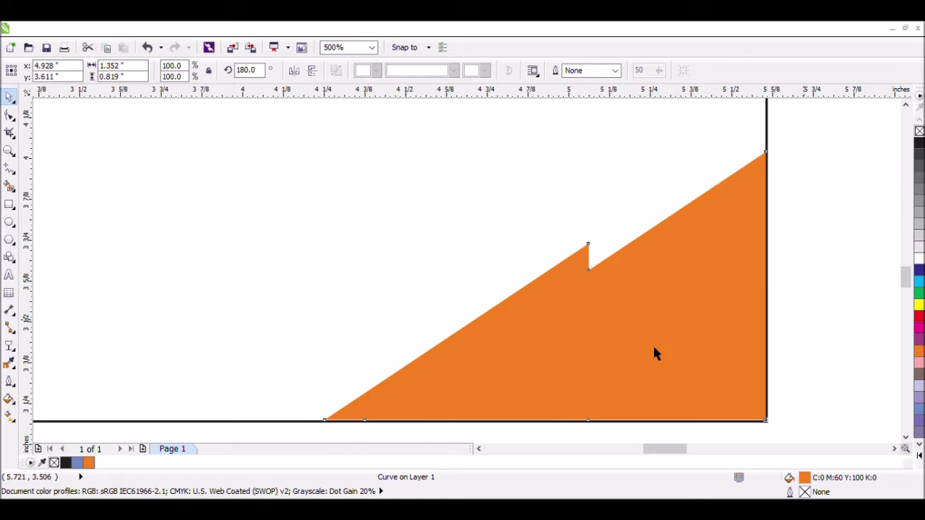
Step: Nudge the lower-right orange shape down to close the gap at the card's bottom edge
scroll(578, 386, up, 2)
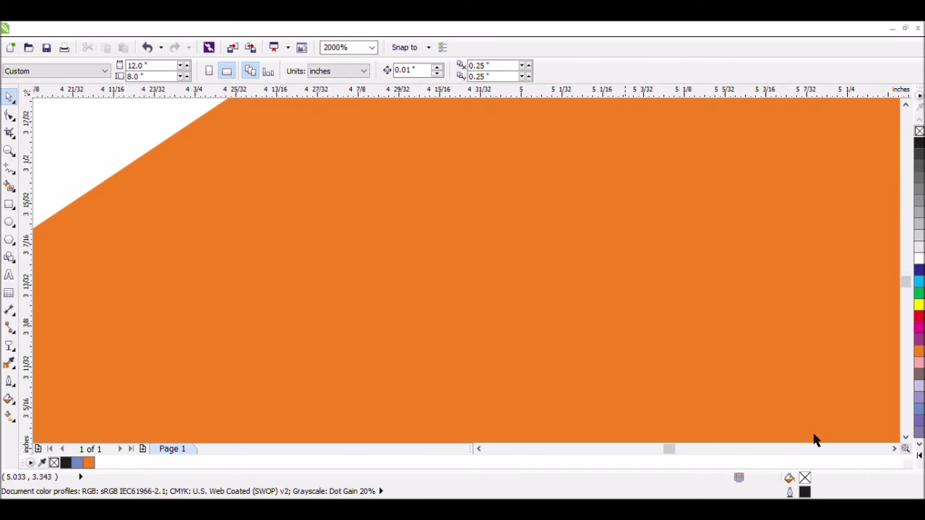
click(905, 438)
click(905, 438)
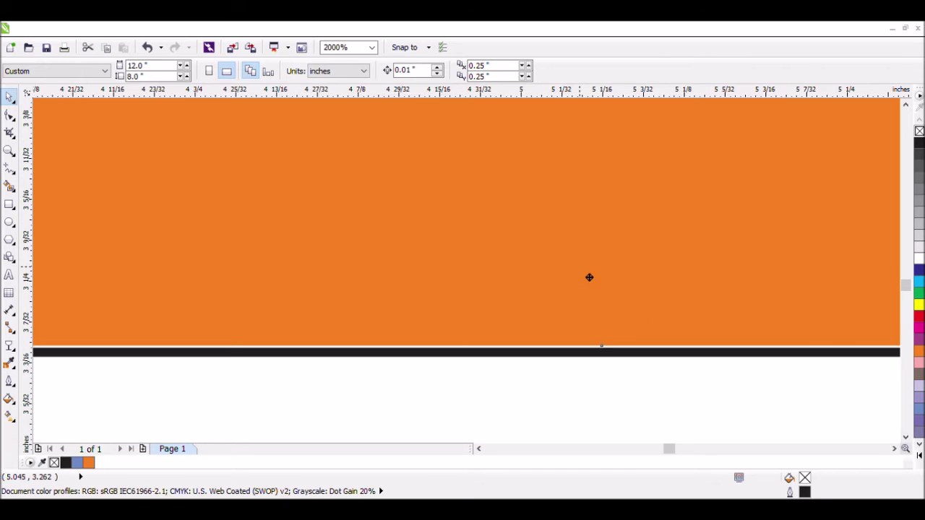
click(588, 277)
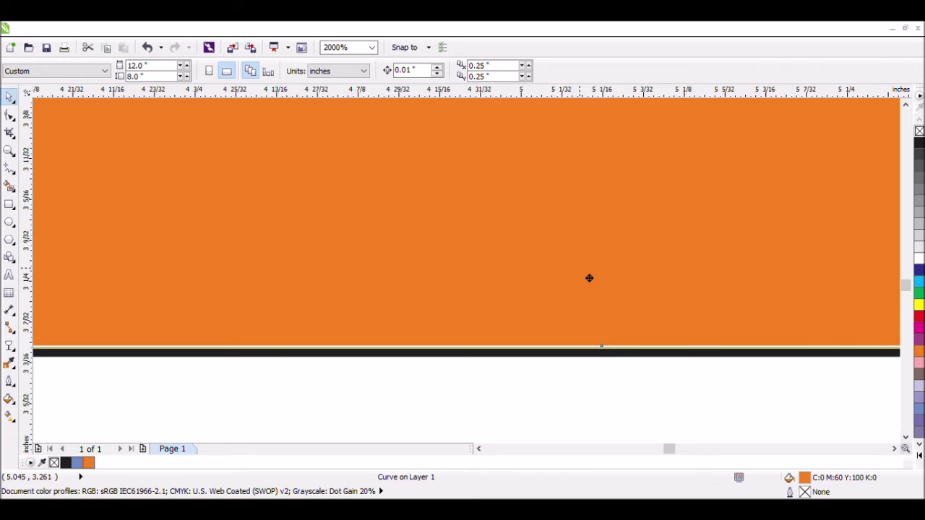
Step: Nudge the upper-left orange shape up to close the gap at the card's top edge
click(9, 150)
scroll(362, 215, down, 2)
scroll(361, 216, down, 1)
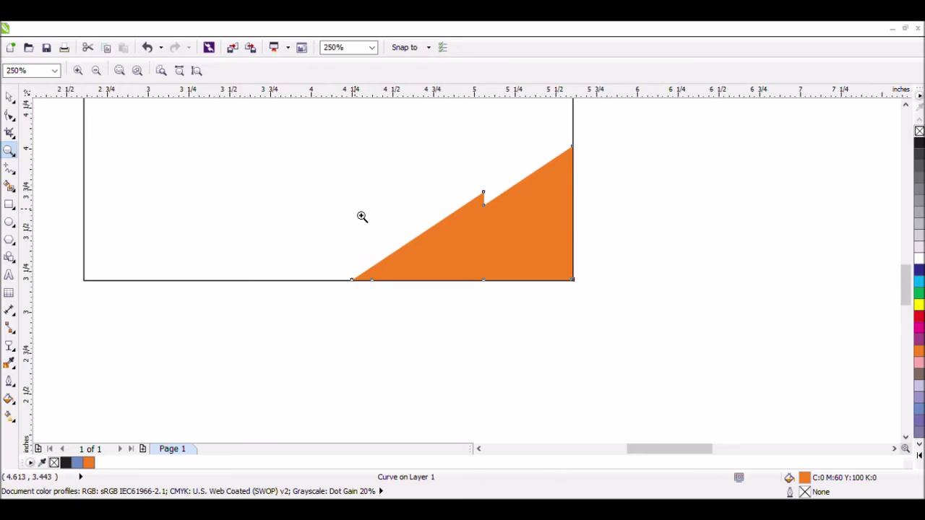
scroll(355, 209, down, 1)
drag(261, 115, 414, 178)
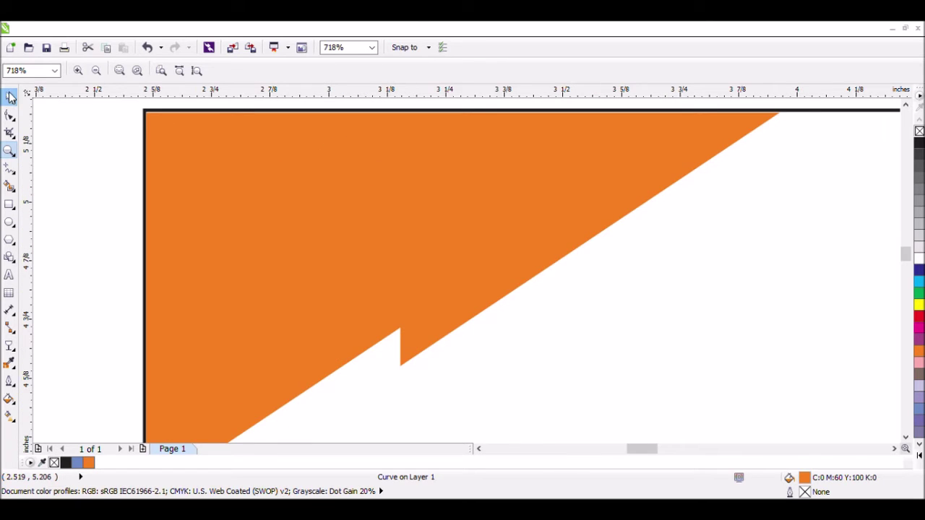
drag(489, 205, 217, 112)
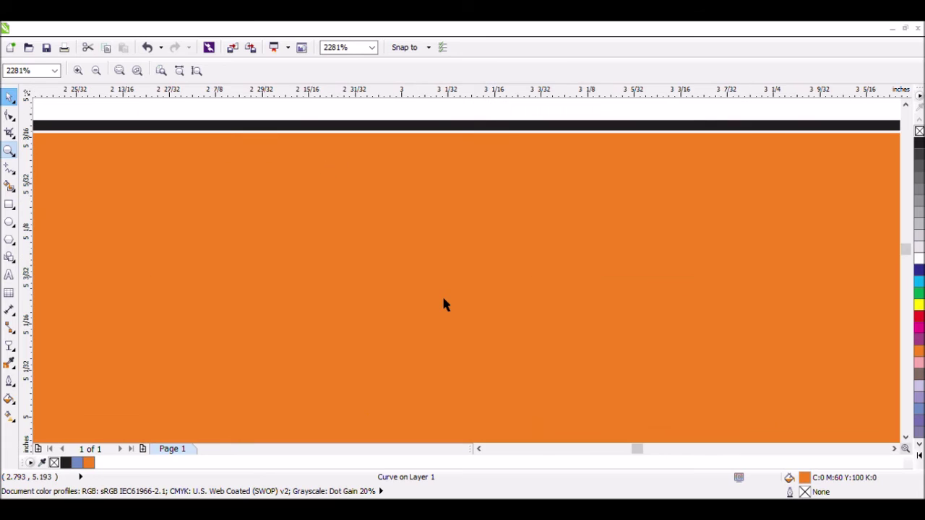
key(space)
drag(451, 302, 452, 304)
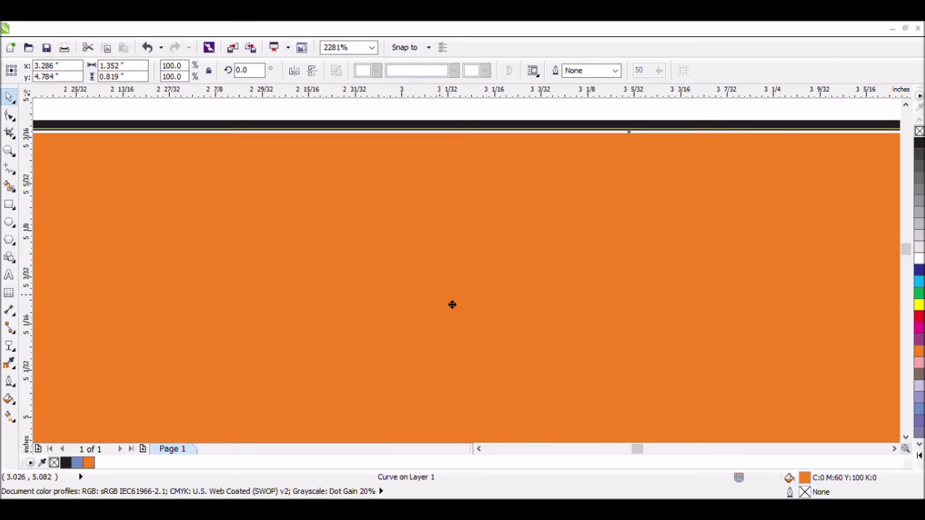
drag(451, 306, 450, 303)
Step: Fill the 3 by 2 inch card rectangle with the blue swatch C:60 M:40 Y:0 K:0
click(9, 150)
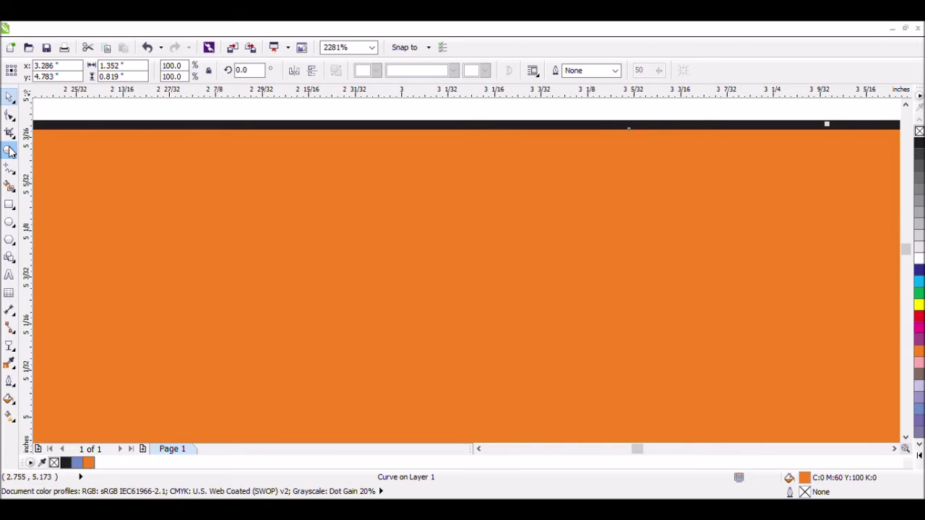
right_click(274, 229)
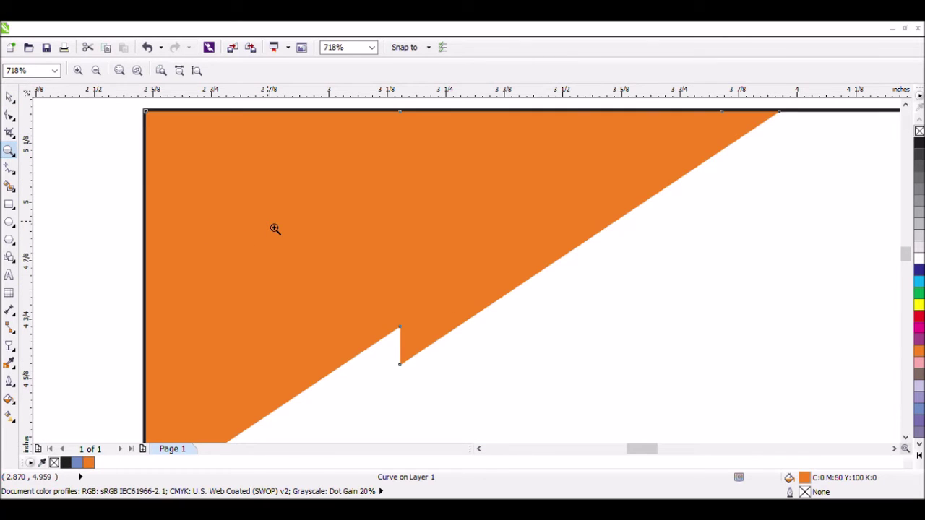
right_click(275, 229)
click(9, 98)
click(354, 240)
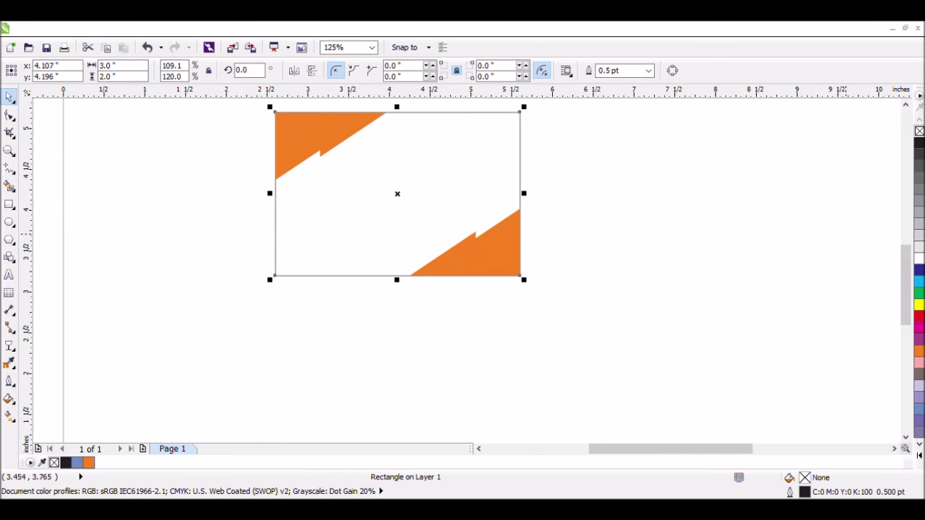
click(919, 409)
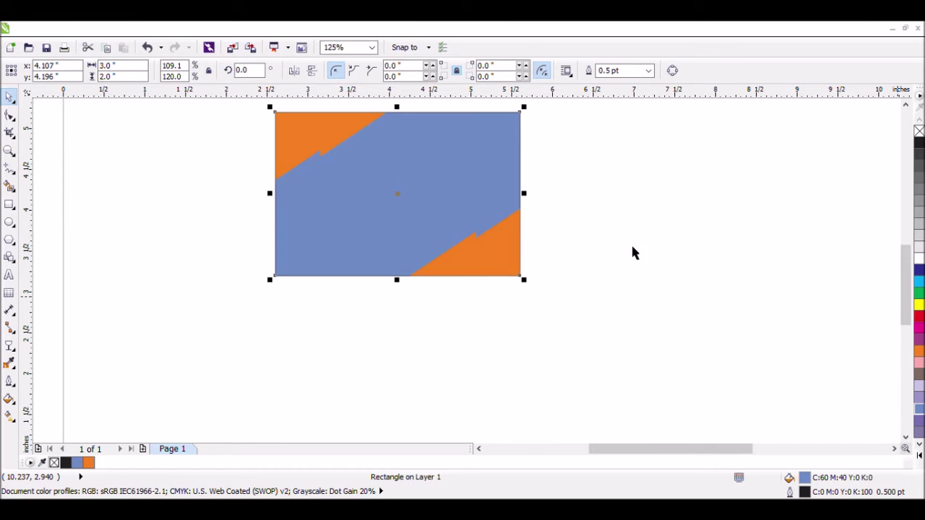
click(583, 214)
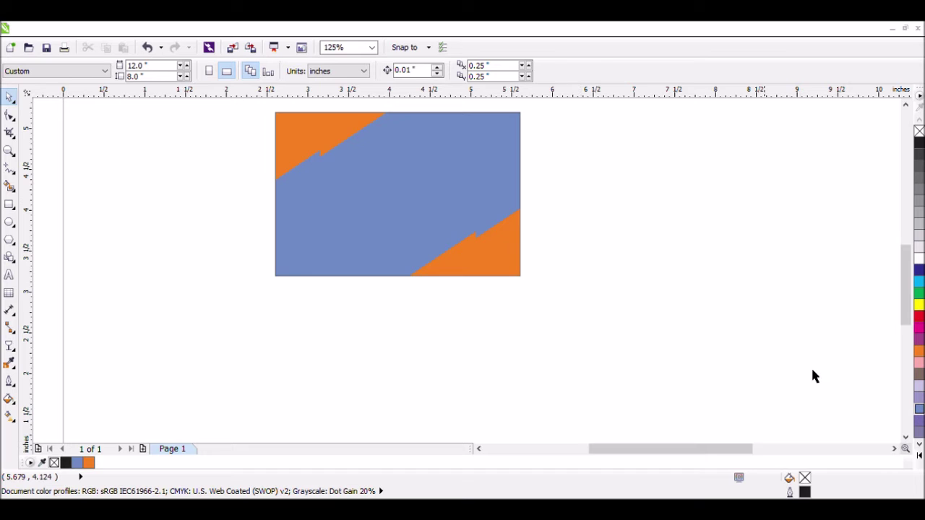
Step: Move the Company Logo group from beside the card onto the middle of the blue card
click(9, 150)
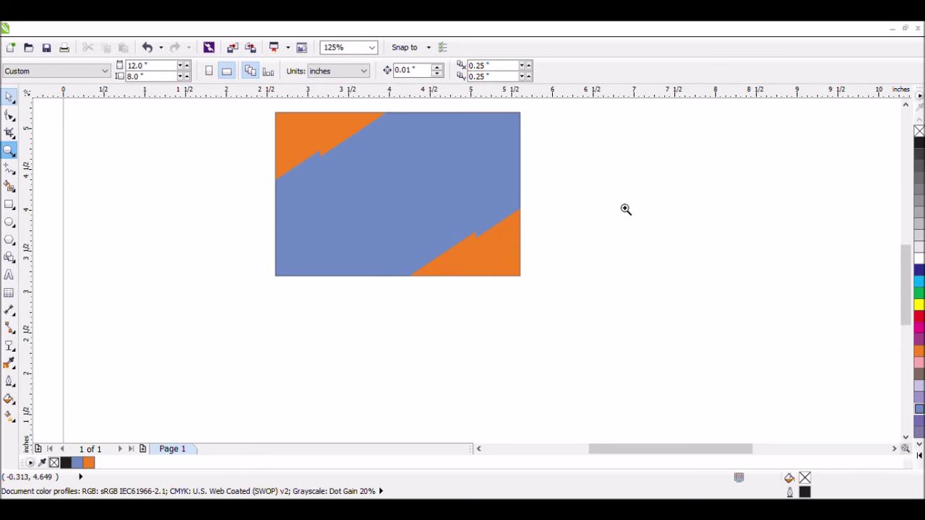
right_click(467, 194)
click(8, 96)
drag(506, 162, 764, 311)
drag(636, 241, 438, 257)
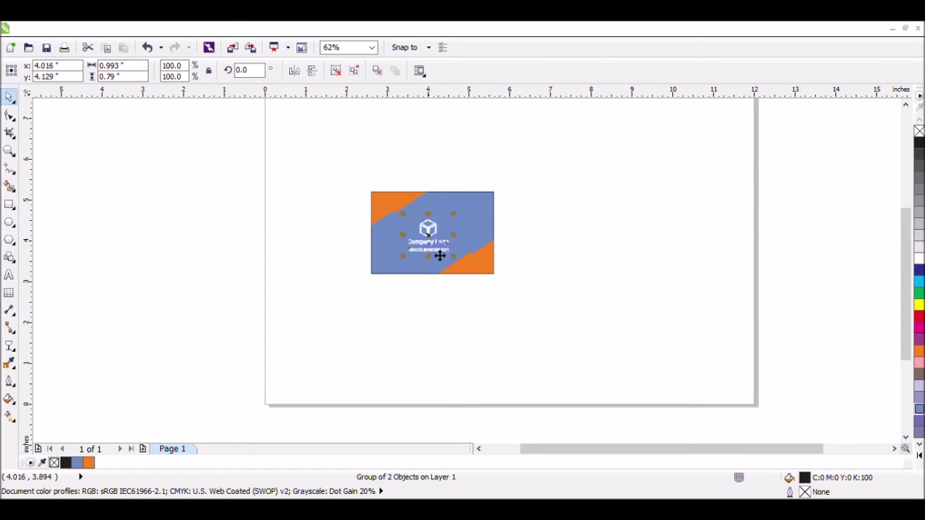
click(553, 175)
drag(553, 175, 695, 280)
key(Delete)
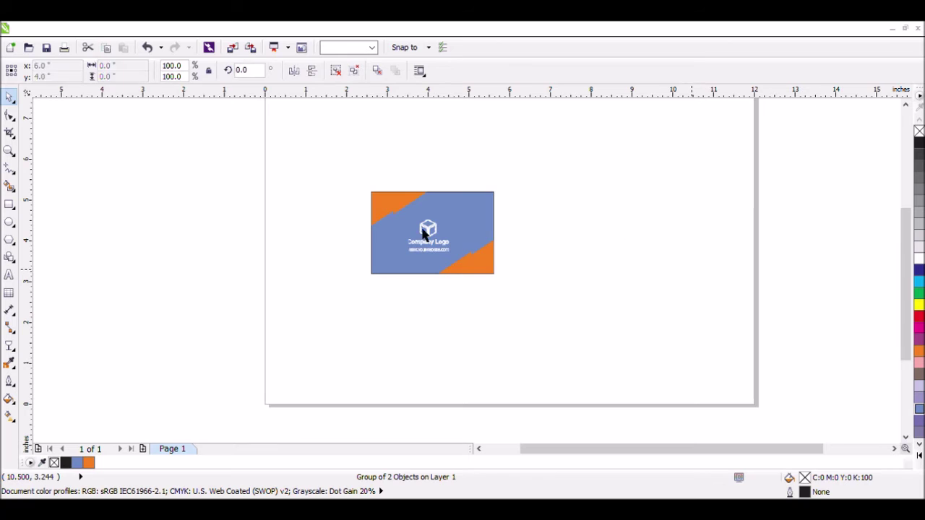
Step: Centre the Company Logo group horizontally and vertically on the blue card rectangle
click(9, 151)
drag(317, 185, 539, 307)
key(space)
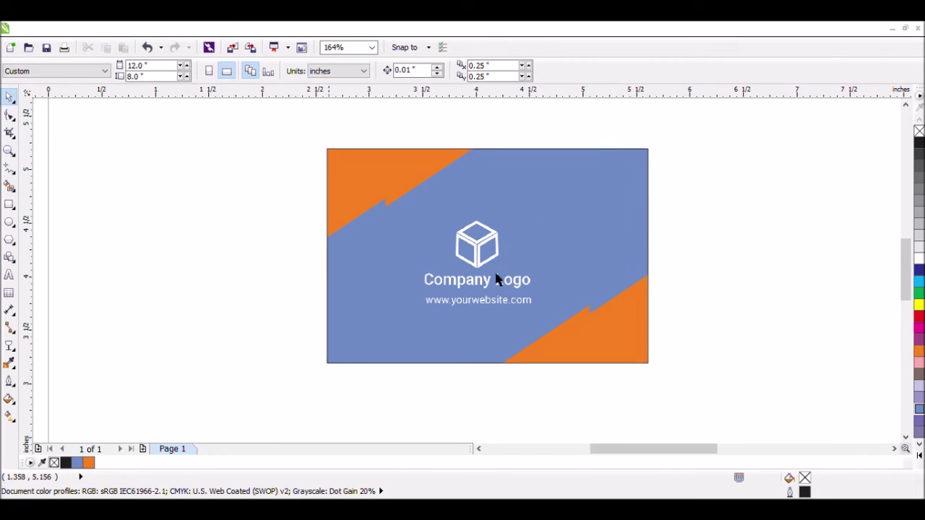
click(573, 246)
shift+click(581, 246)
key(e)
key(c)
click(675, 227)
drag(260, 152, 692, 385)
click(140, 210)
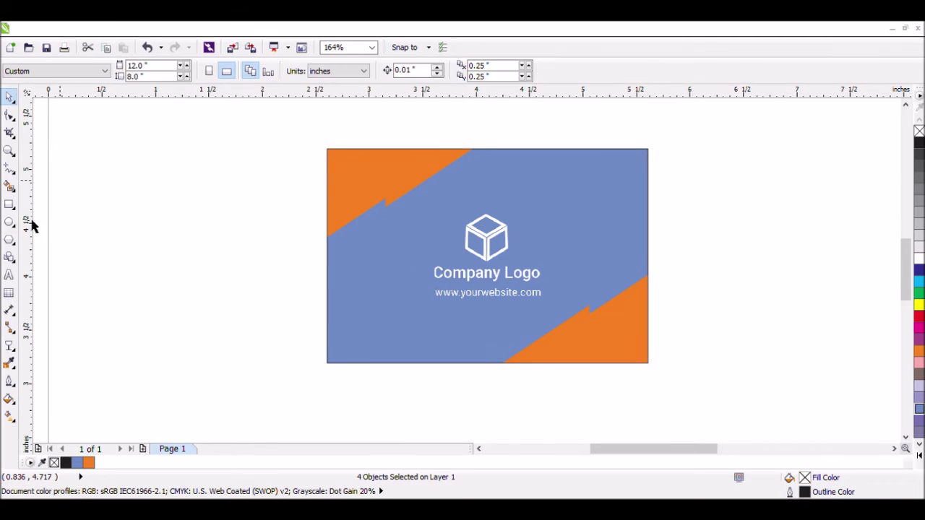
Step: Add the artistic text "Design By" beside the card, scale it to about 22.4 pt and place it in the card's upper-right area
click(10, 273)
click(160, 262)
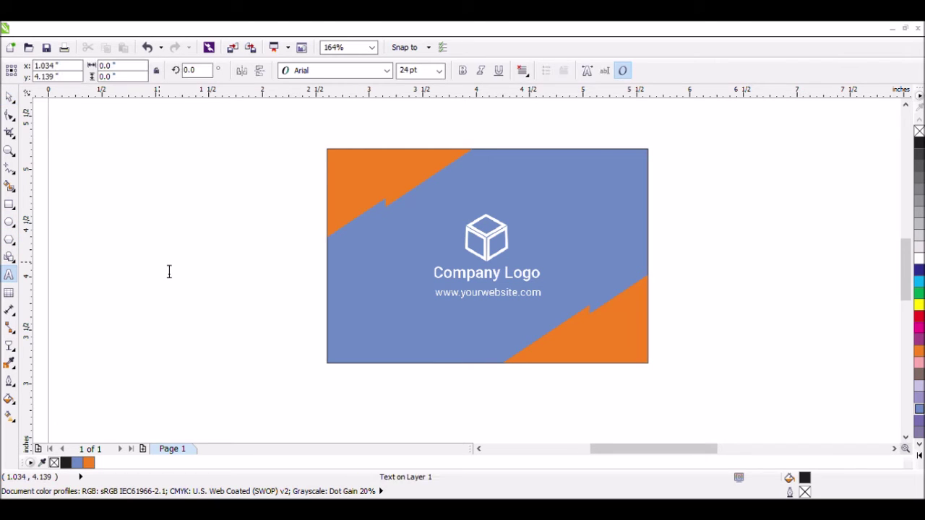
text(Des)
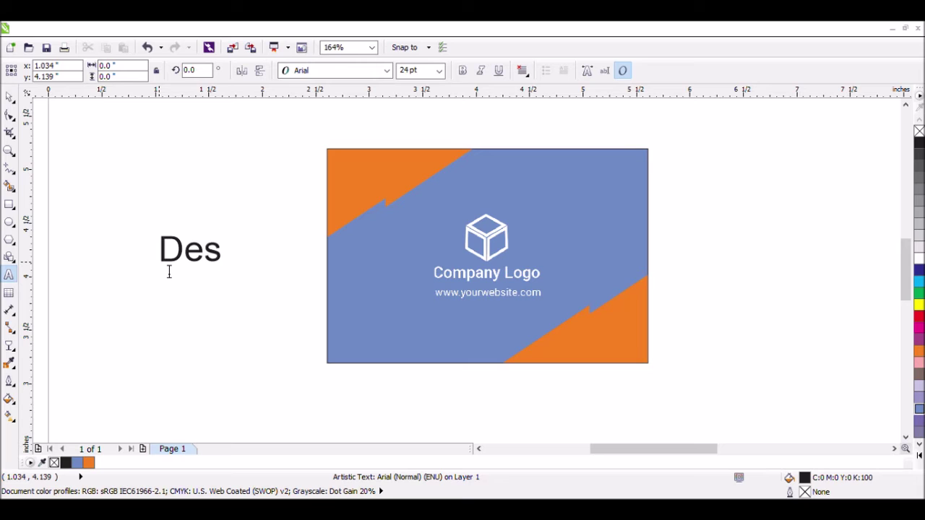
text(ign By)
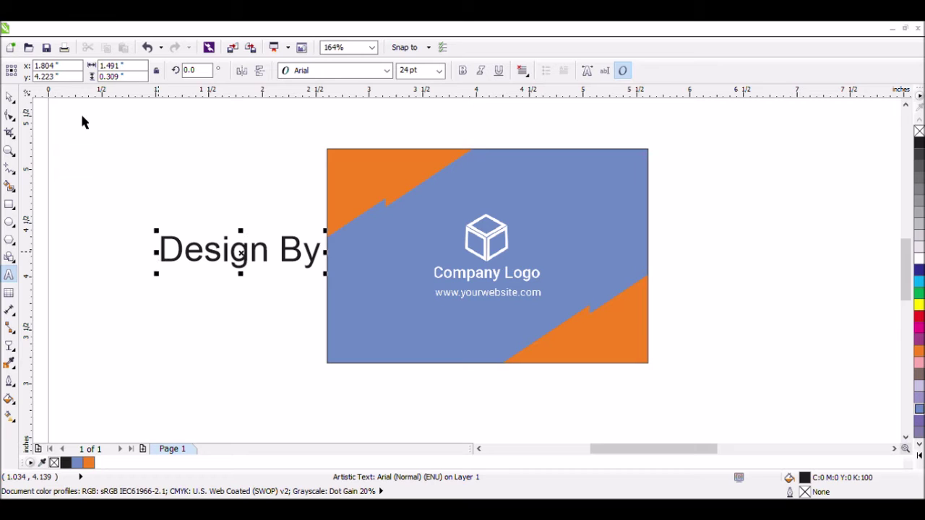
click(9, 96)
click(318, 274)
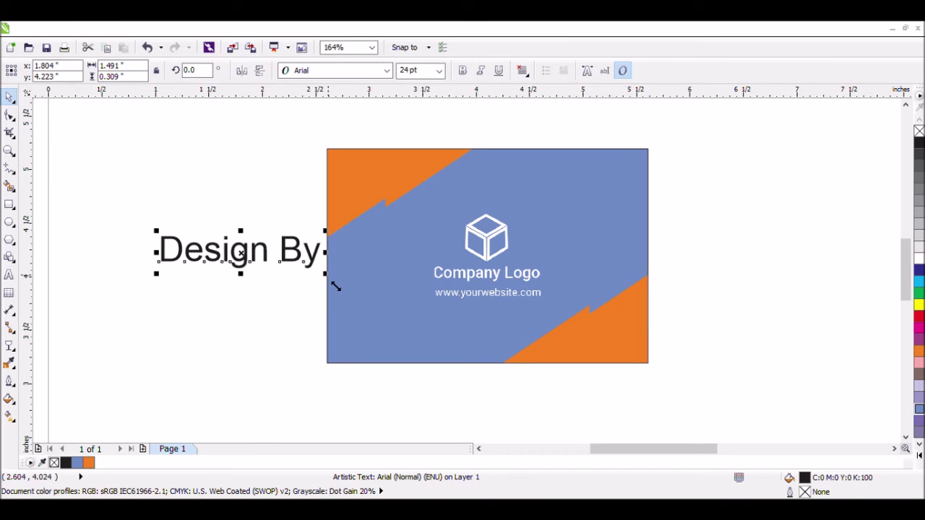
drag(246, 255, 560, 186)
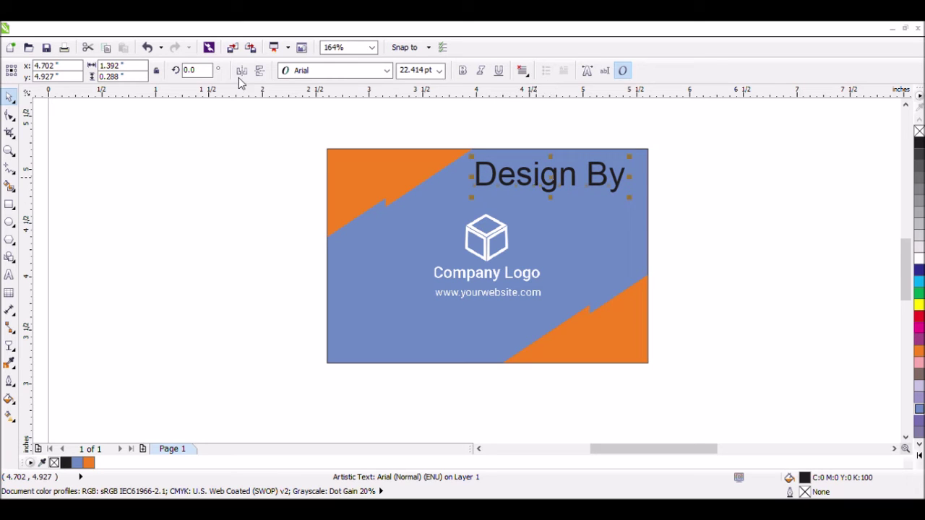
Step: Change the font of the "Design By" text to Shine Personal Use
click(386, 73)
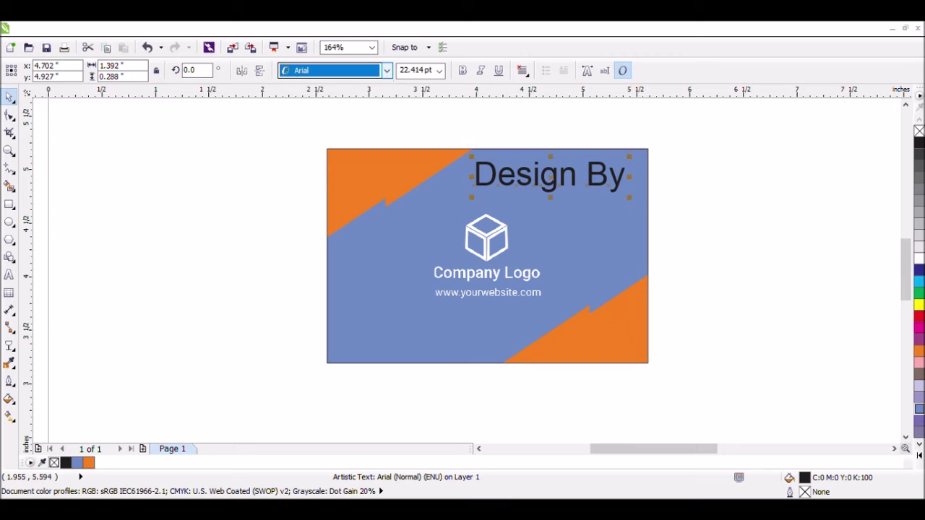
text(Shine Personal Use)
key(Return)
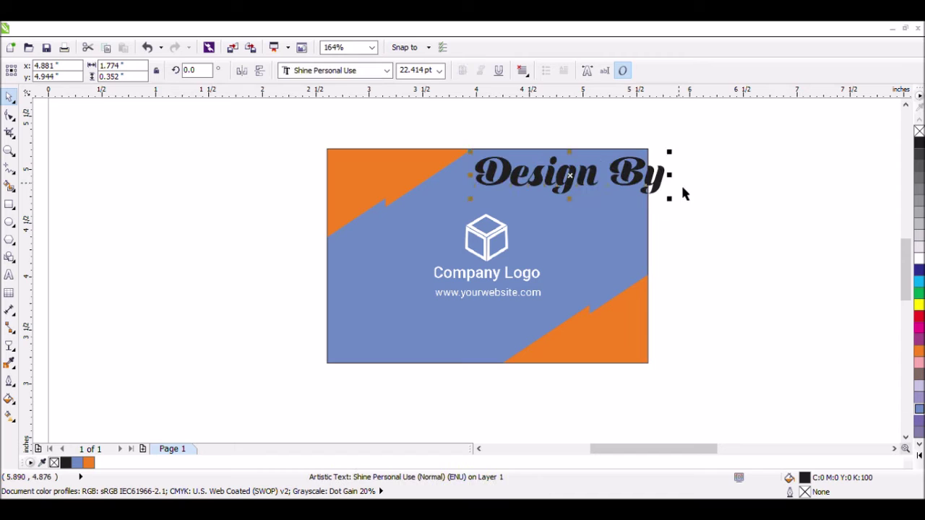
Step: Shrink the "Design By" text to about 12.7 pt and shift it slightly right, clear of the upper-left orange shape
key(Escape)
click(660, 187)
drag(667, 204, 602, 195)
drag(550, 180, 584, 189)
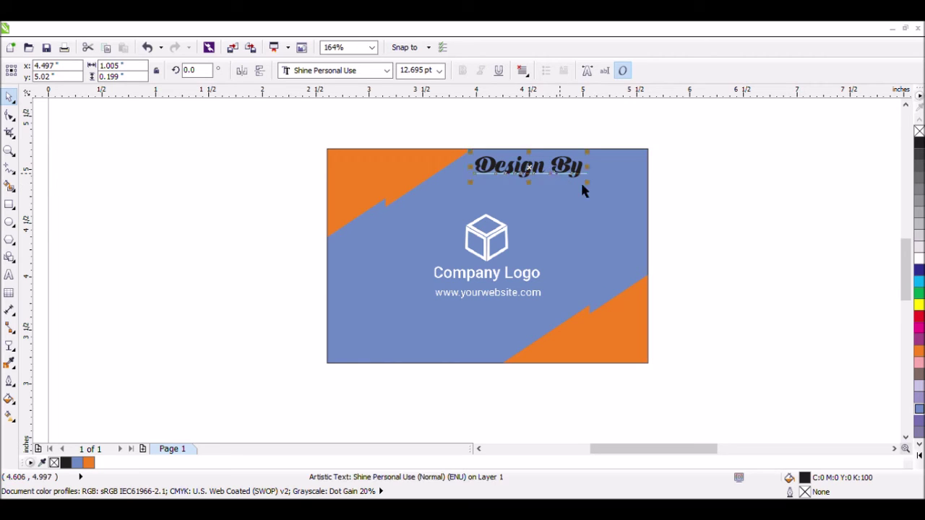
click(58, 157)
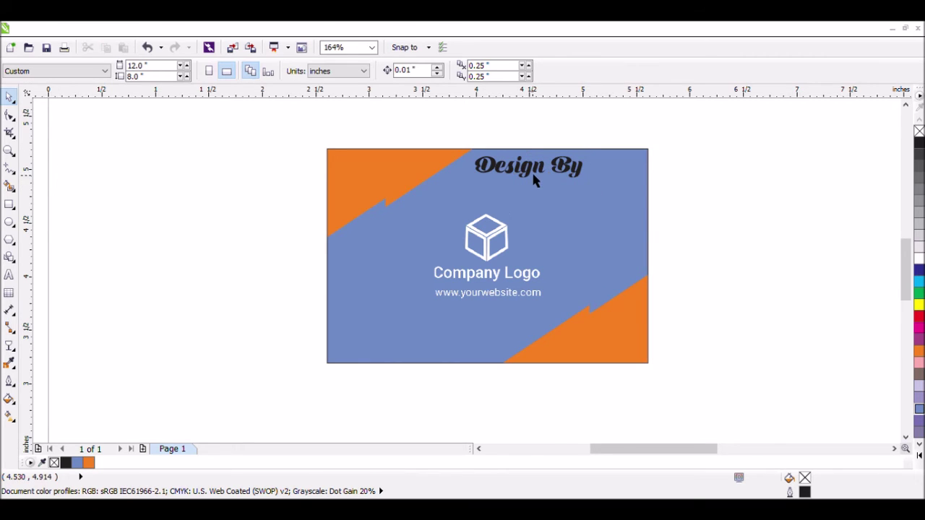
drag(529, 173, 553, 176)
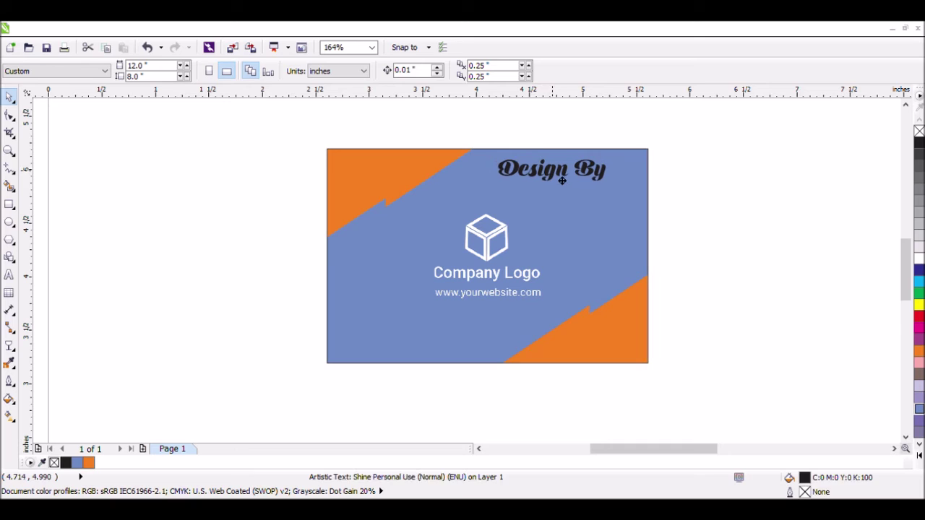
Step: Draw a rectangle about 1.22 by 0.25 inches just right of the "Design By" text, overlapping the card's right edge
click(9, 204)
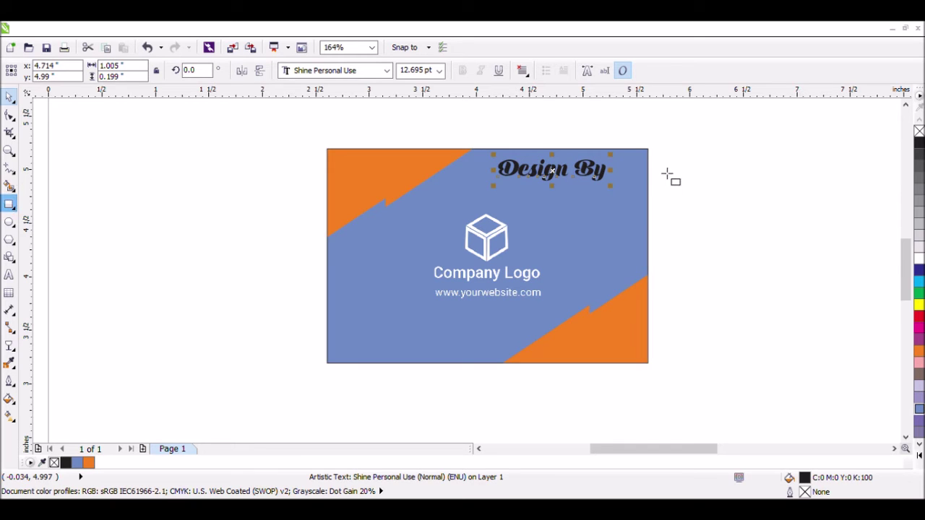
click(751, 180)
drag(751, 181, 616, 210)
drag(630, 196, 620, 185)
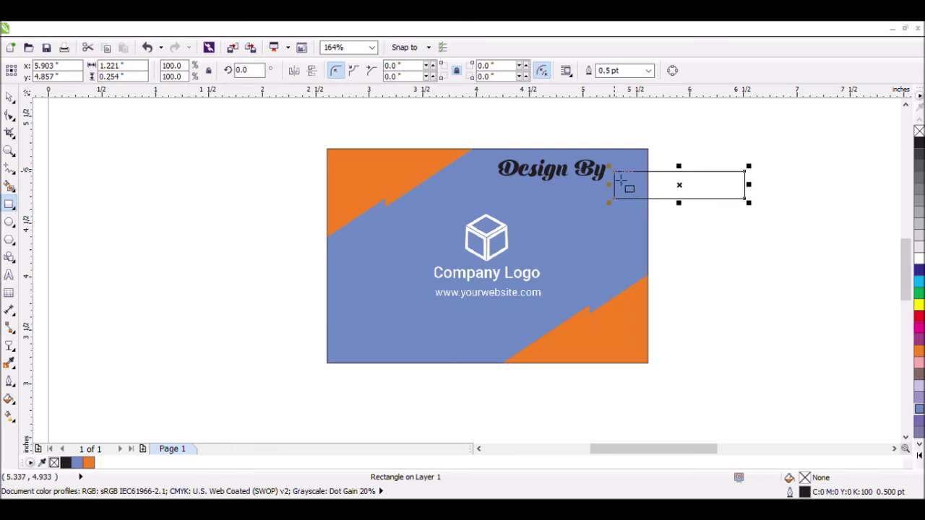
Step: Round the small rectangle's two left corners to a radius of about 0.127 inch and fill it white
key(F10)
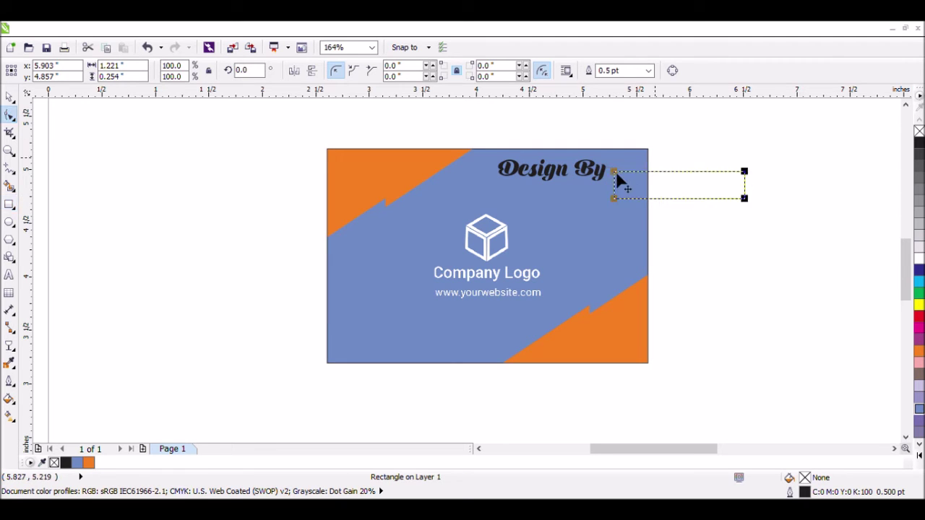
click(614, 196)
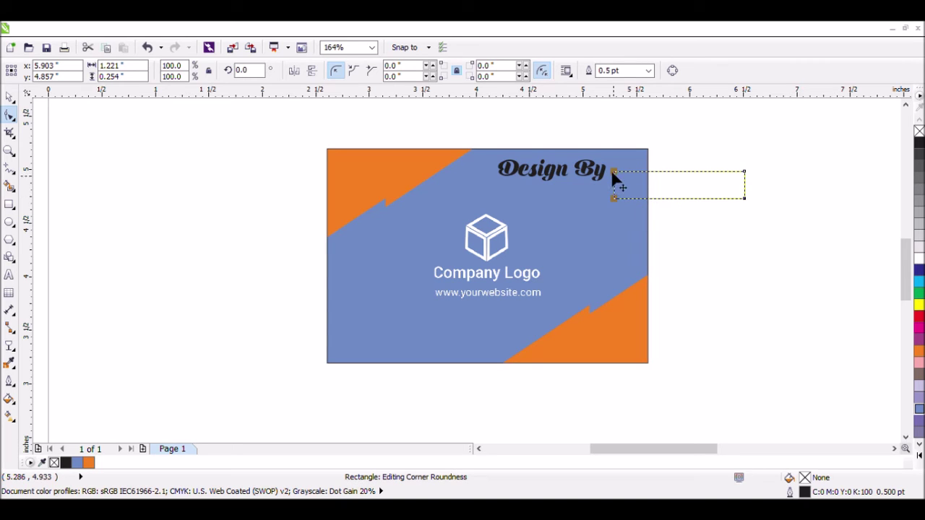
drag(613, 168, 627, 171)
key(space)
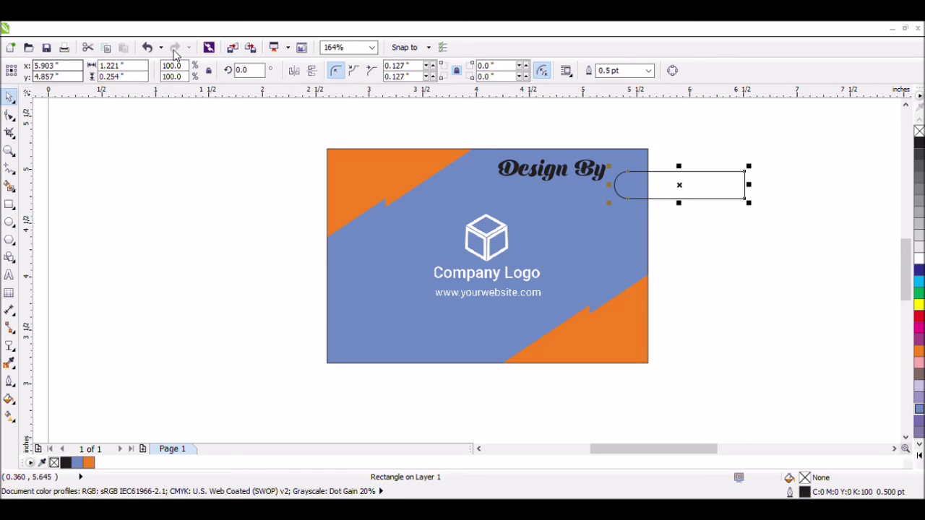
click(919, 258)
Step: Place the white rounded shape over the "Design By" text and bring the text to the front
drag(655, 193, 586, 176)
click(511, 144)
drag(483, 130, 615, 215)
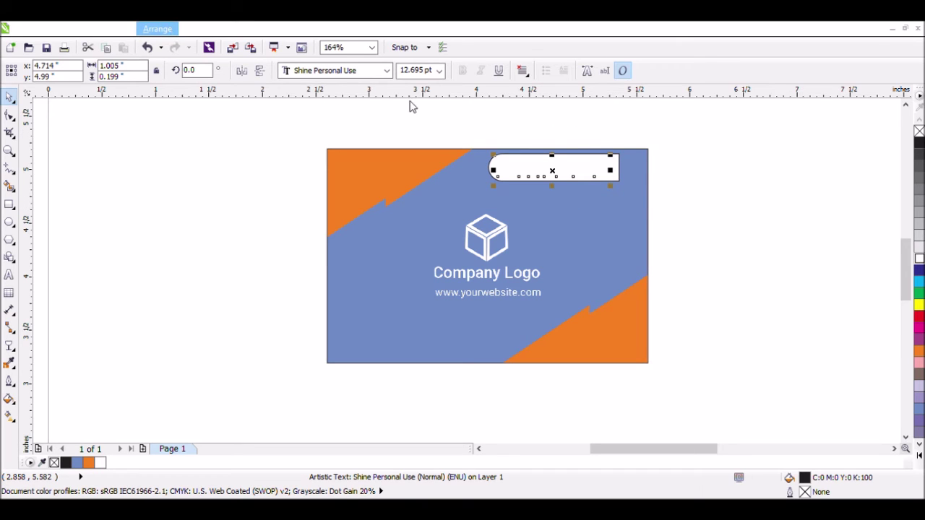
key(shift+Page_Up)
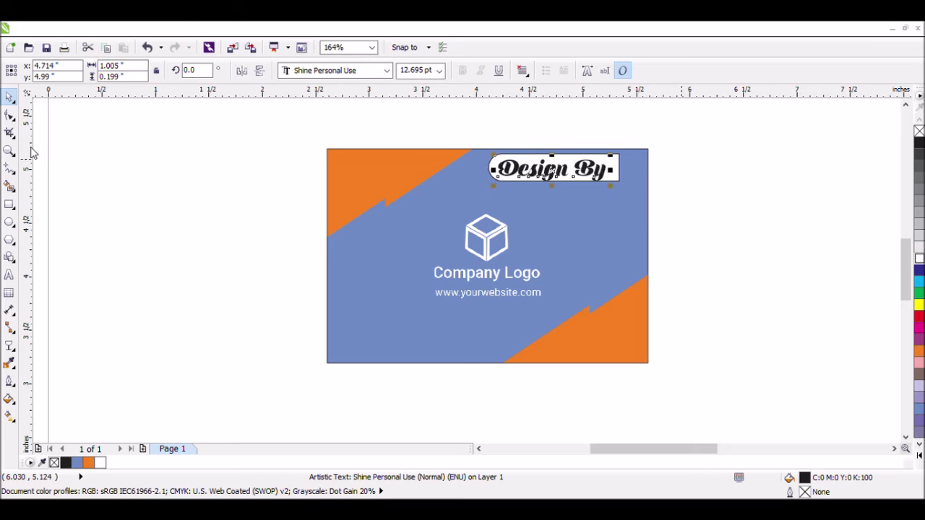
Step: Enlarge the white rounded shape behind "Design By" from its centre to about 1.33 by 0.28 inches
click(9, 151)
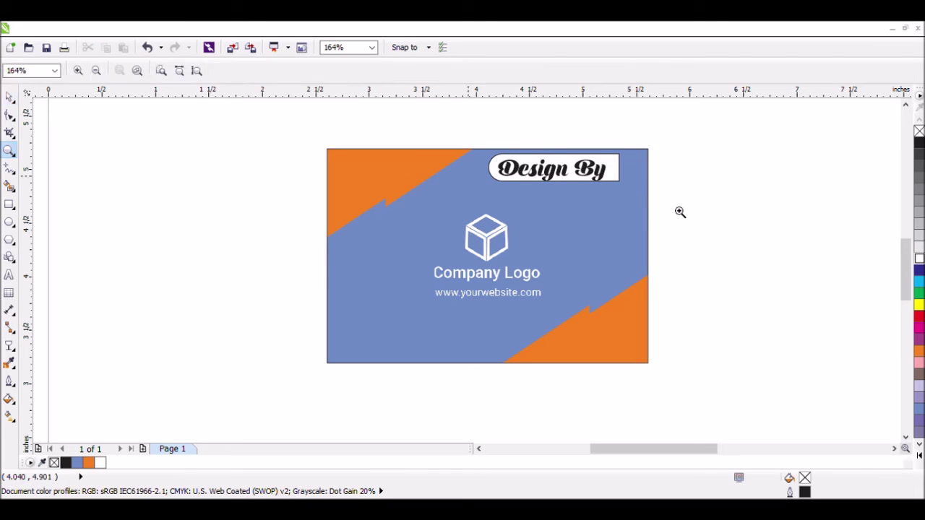
drag(419, 134, 672, 215)
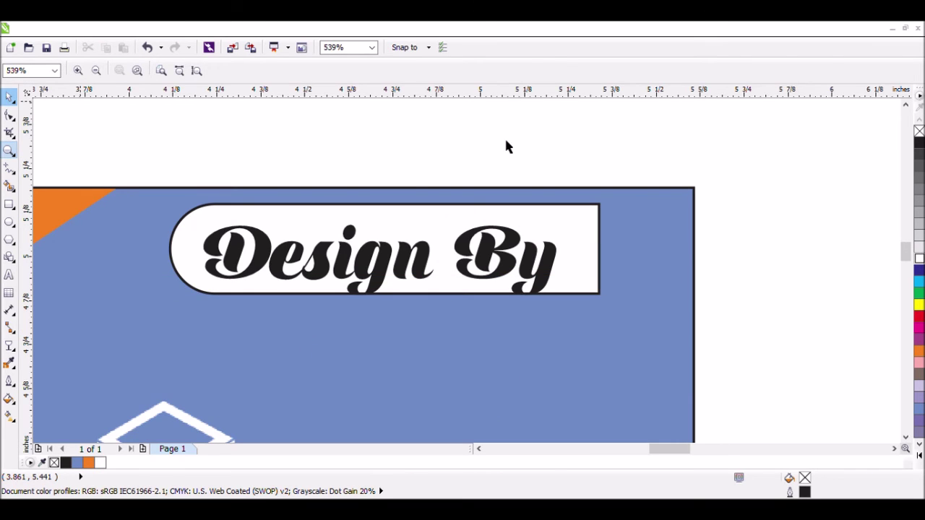
key(space)
click(594, 276)
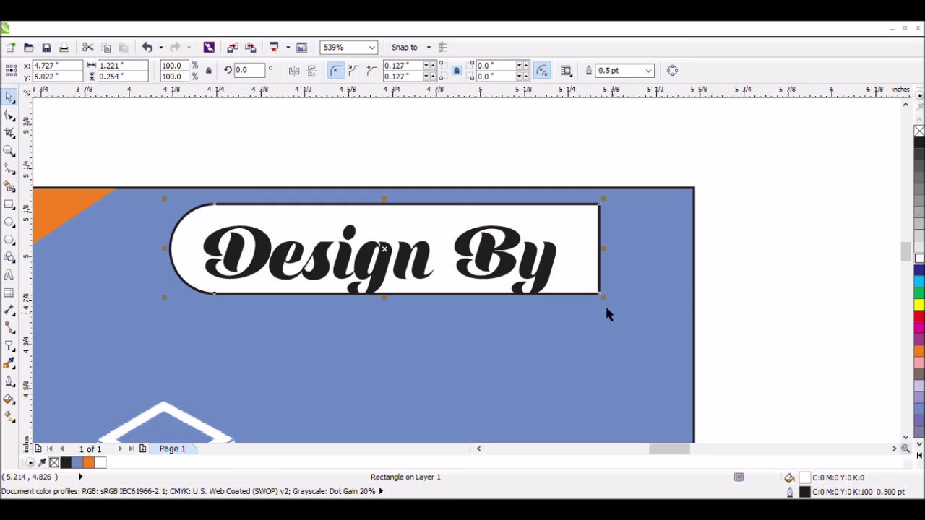
drag(604, 298, 624, 302)
click(541, 165)
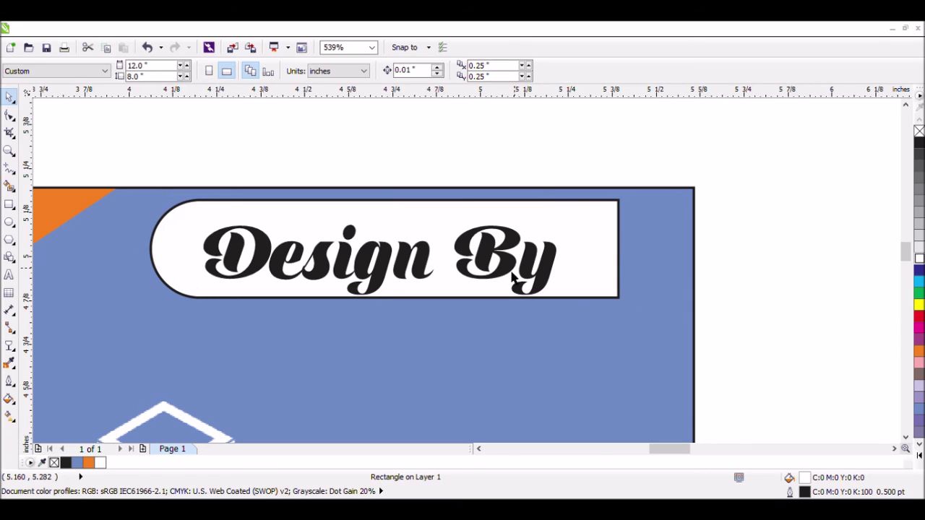
Step: Shrink the "Design By" text to about 12.2 pt and centre it horizontally and vertically on the white shape
click(512, 273)
drag(561, 301, 553, 300)
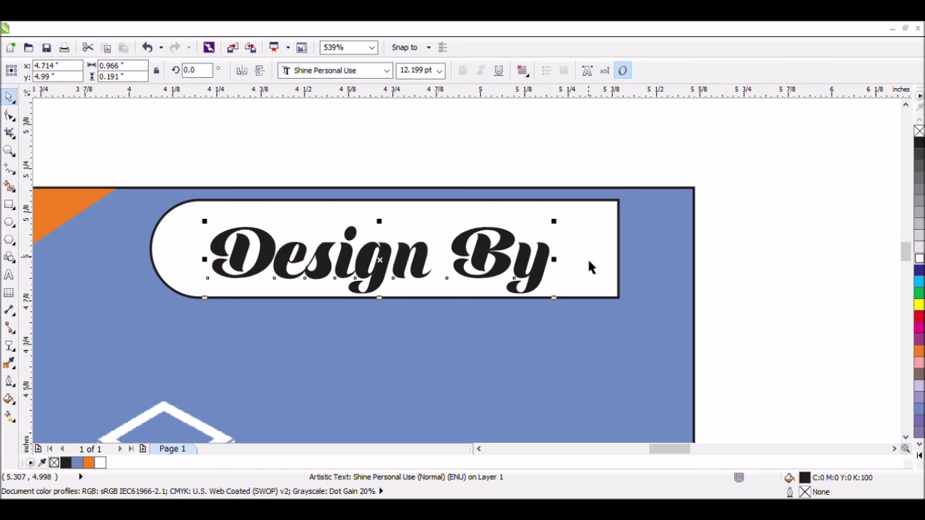
shift+click(596, 268)
key(e)
key(c)
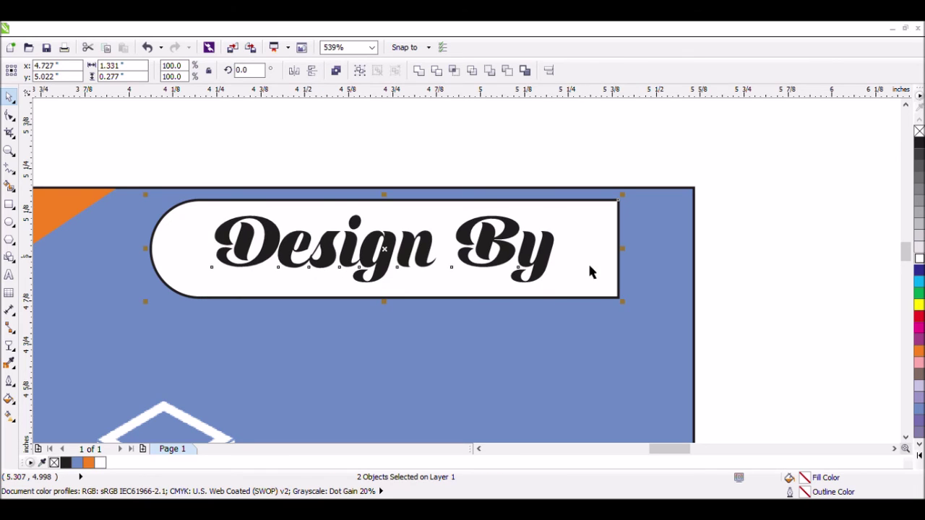
Step: Remove the outline from the white rounded shape behind "Design By"
click(590, 267)
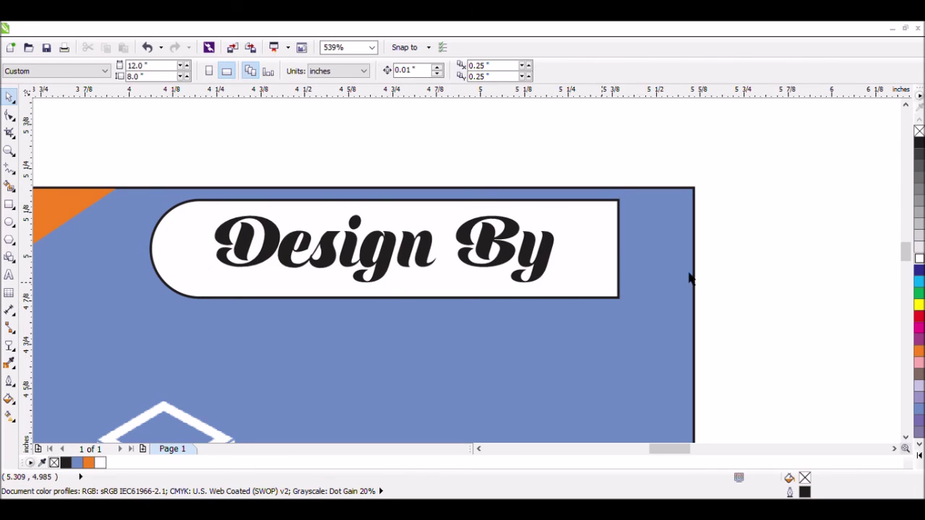
right_click(919, 131)
click(776, 233)
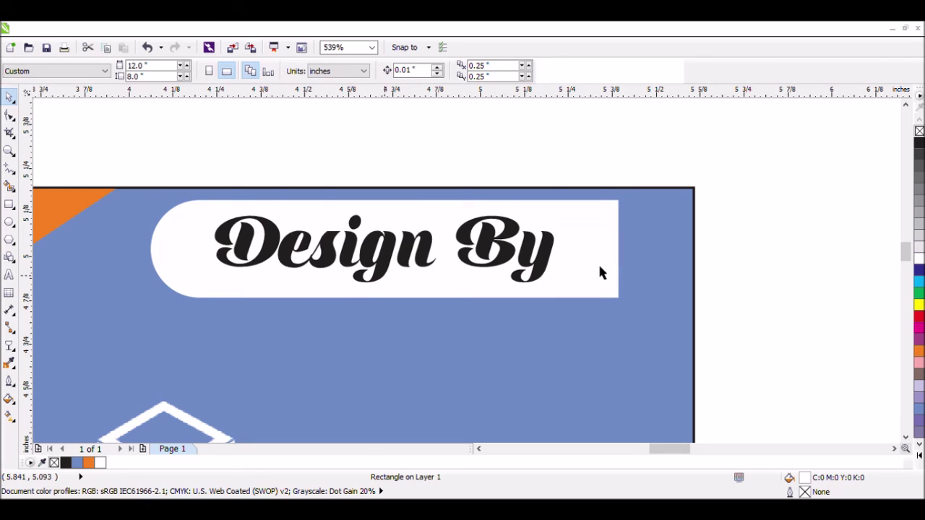
Step: Group all six objects of the business card together
scroll(599, 267, down, 2)
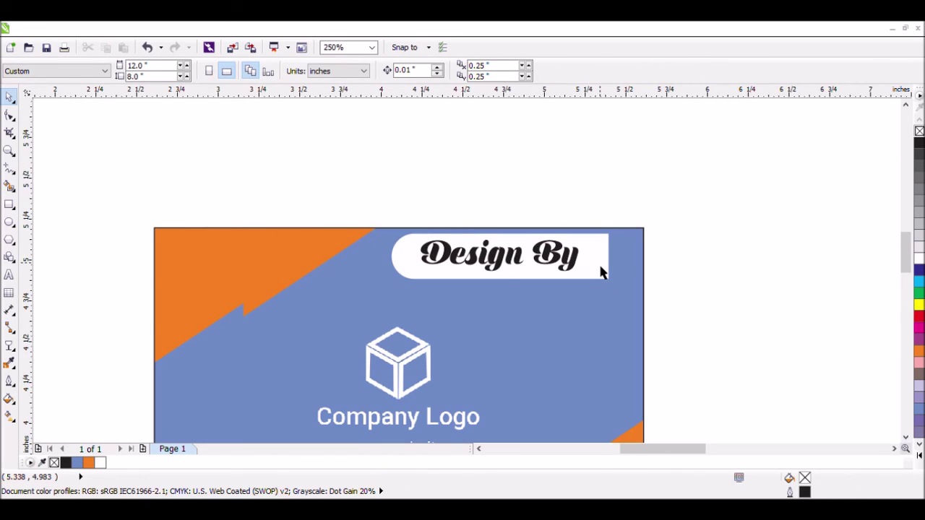
scroll(602, 268, down, 2)
drag(322, 227, 699, 422)
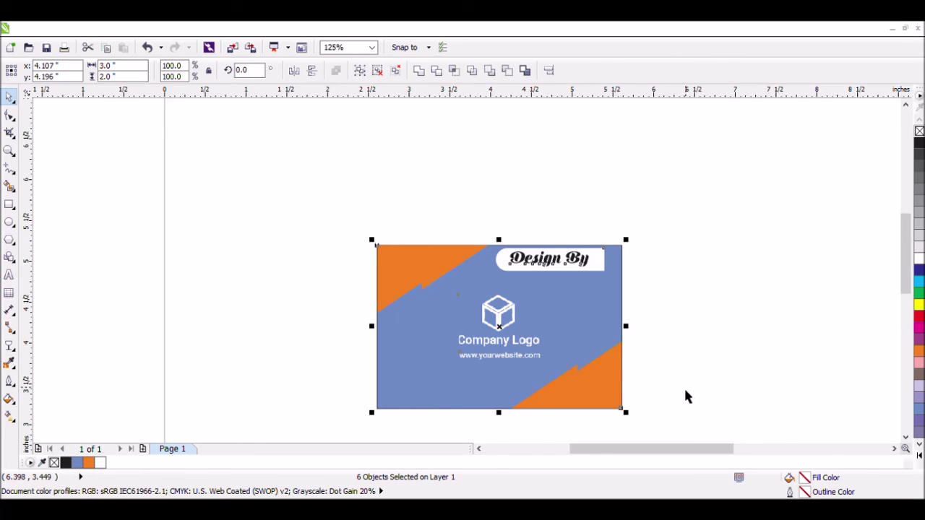
key(ctrl+g)
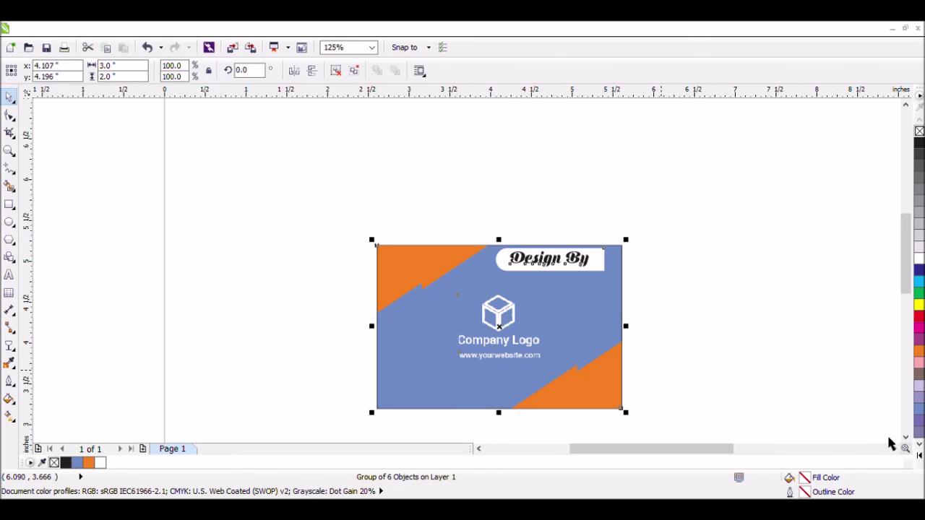
Step: Ungroup the business card so its corner shapes and background can be edited separately
scroll(807, 407, down, 1)
key(z)
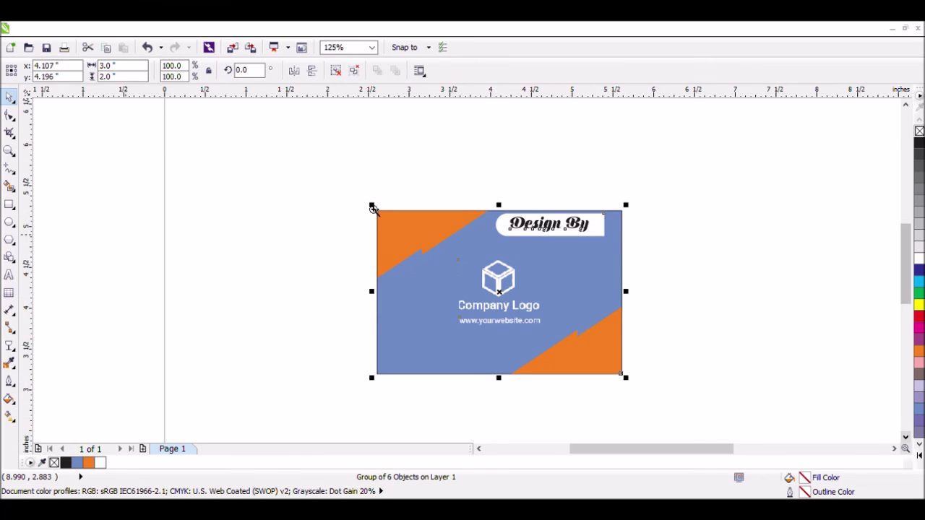
drag(646, 383, 367, 204)
key(space)
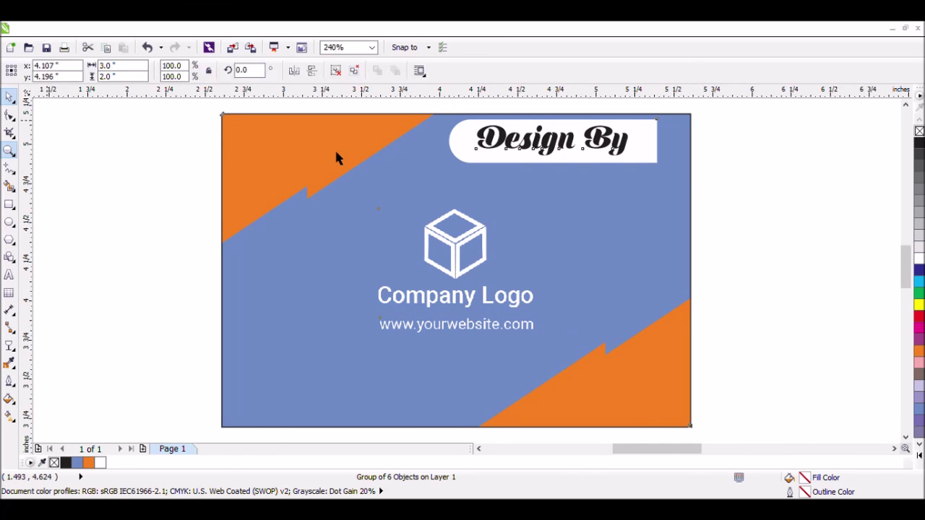
click(336, 151)
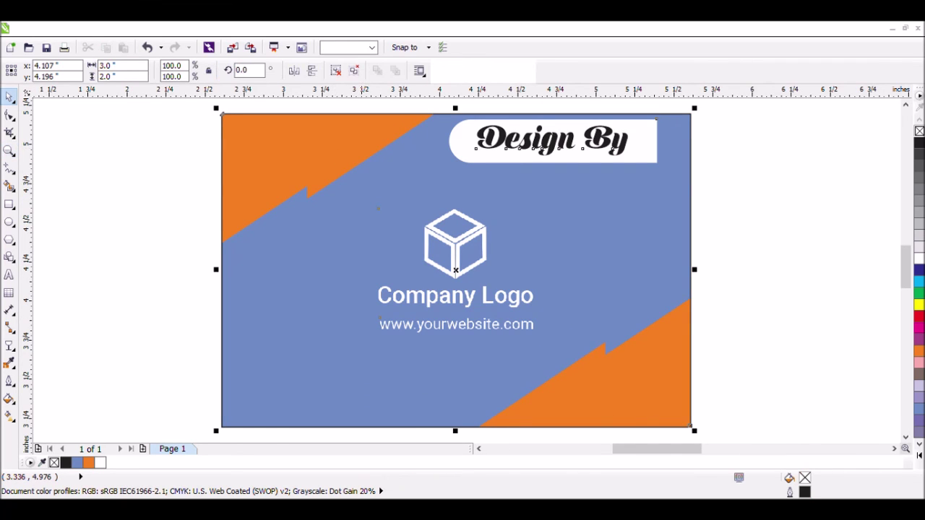
key(ctrl+u)
key(Escape)
Step: Change the fill of both orange corner shapes on the business card to a lighter peach orange
click(240, 174)
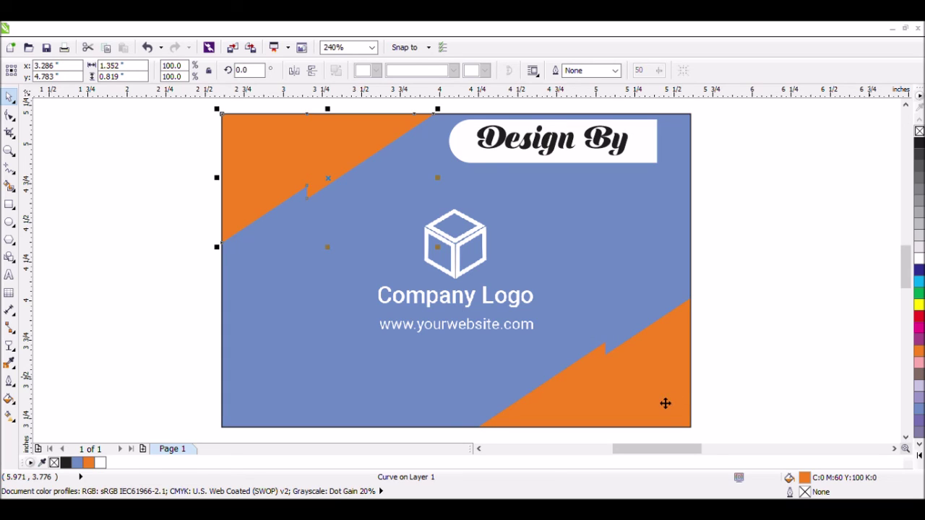
click(655, 392)
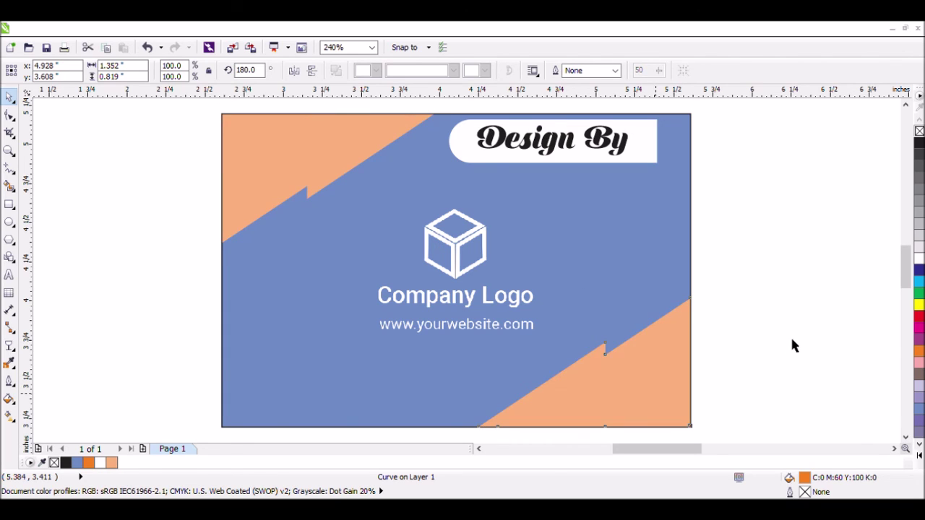
click(792, 335)
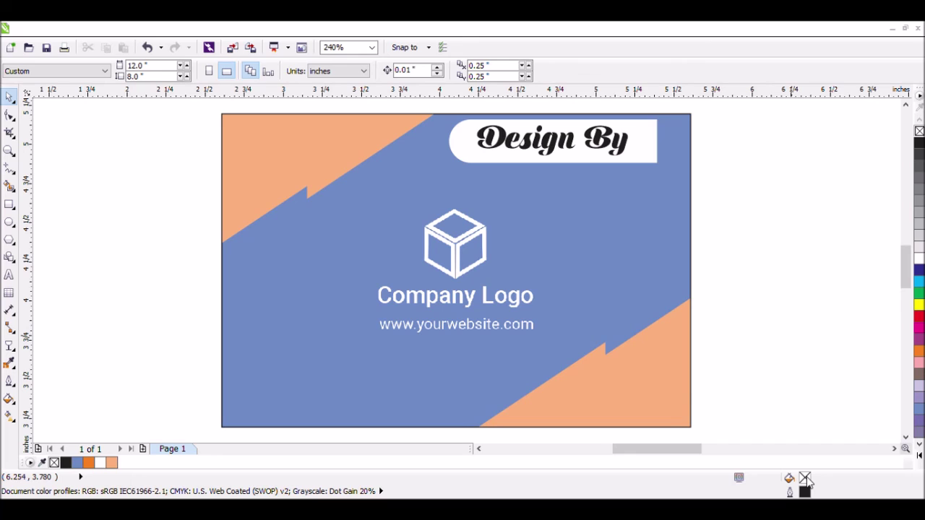
Step: Change the fill of the card's blue background rectangle to a lighter blue
click(691, 386)
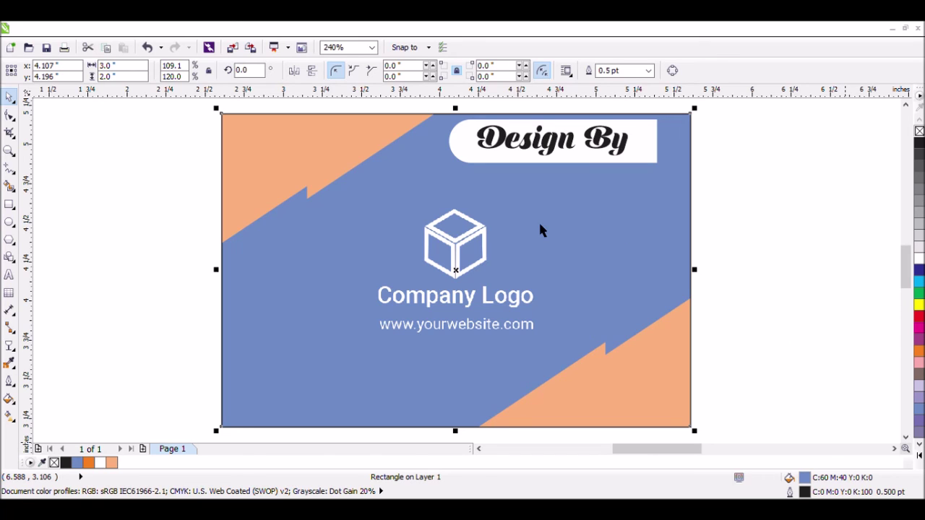
scroll(773, 307, down, 3)
click(781, 408)
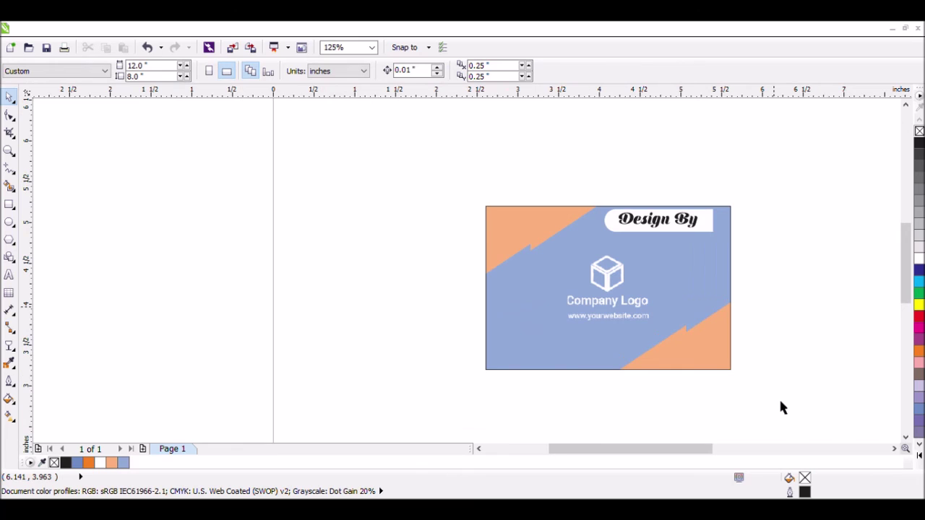
Step: Select the whole recoloured business card and regroup its six objects
drag(440, 188, 778, 394)
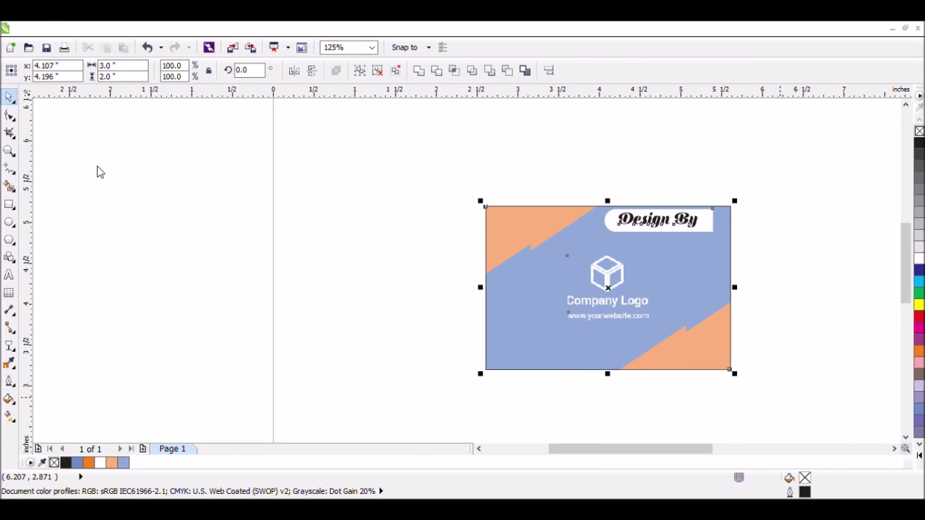
key(ctrl+g)
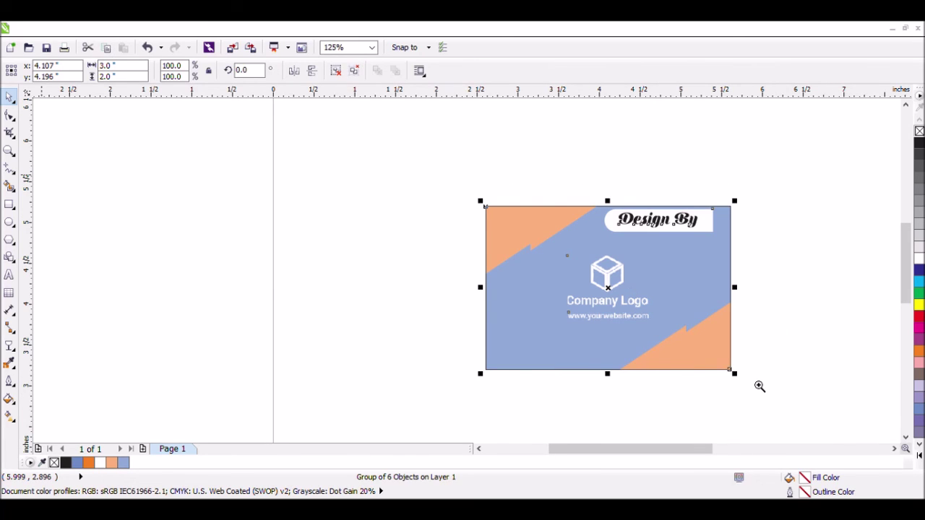
key(z)
drag(755, 384, 462, 196)
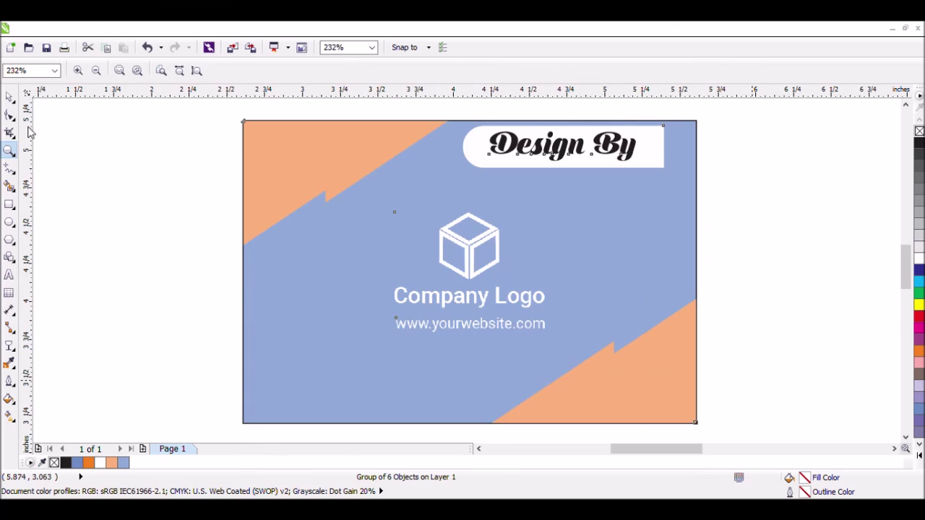
key(space)
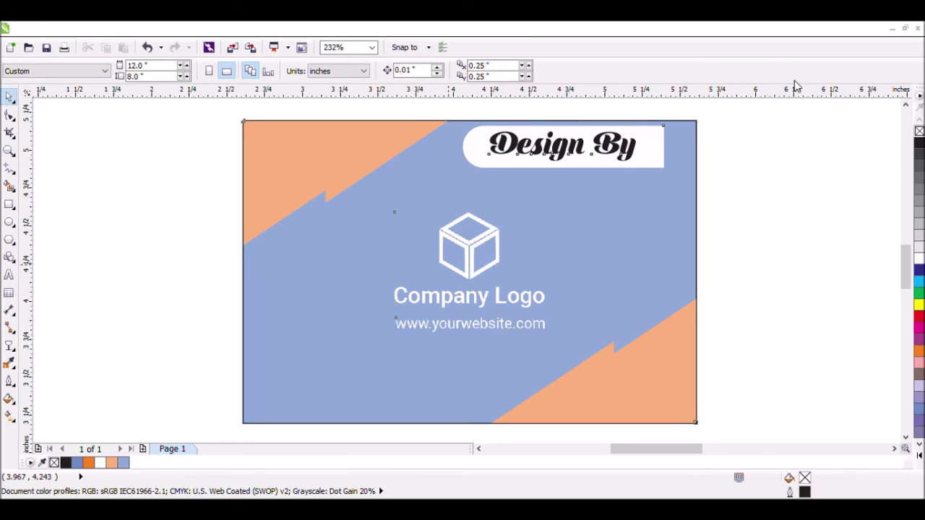